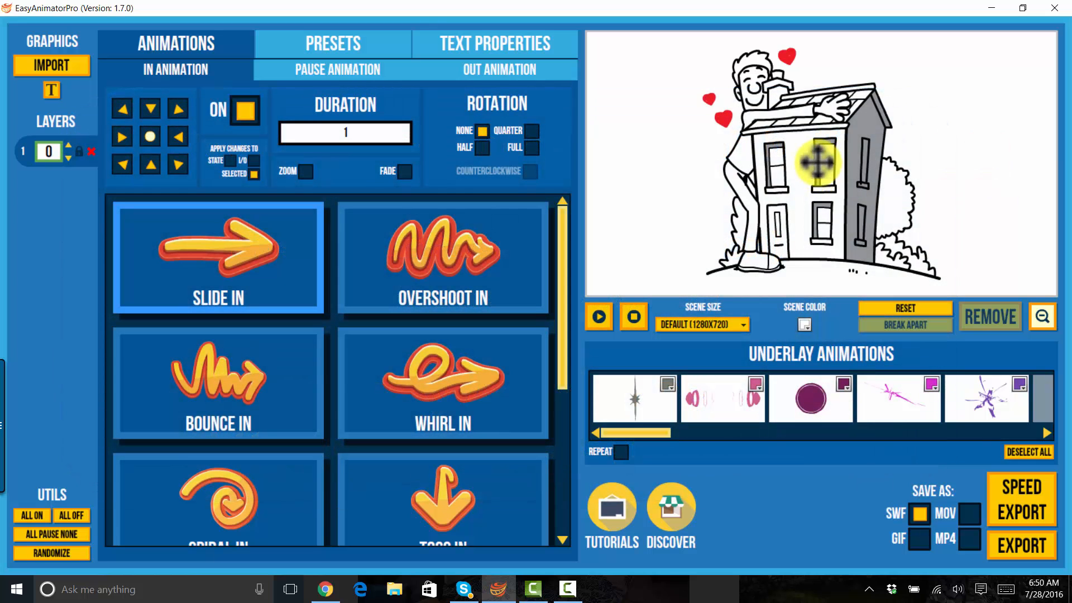
Step: Break the man-and-house illustration apart into separate layers
left_click(816, 161)
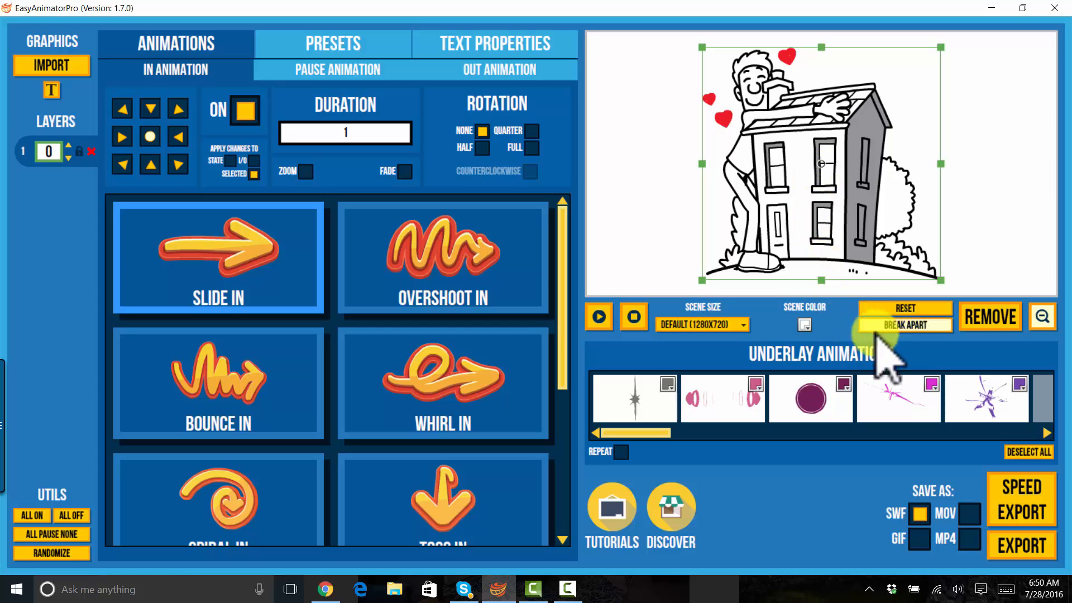
left_click(905, 326)
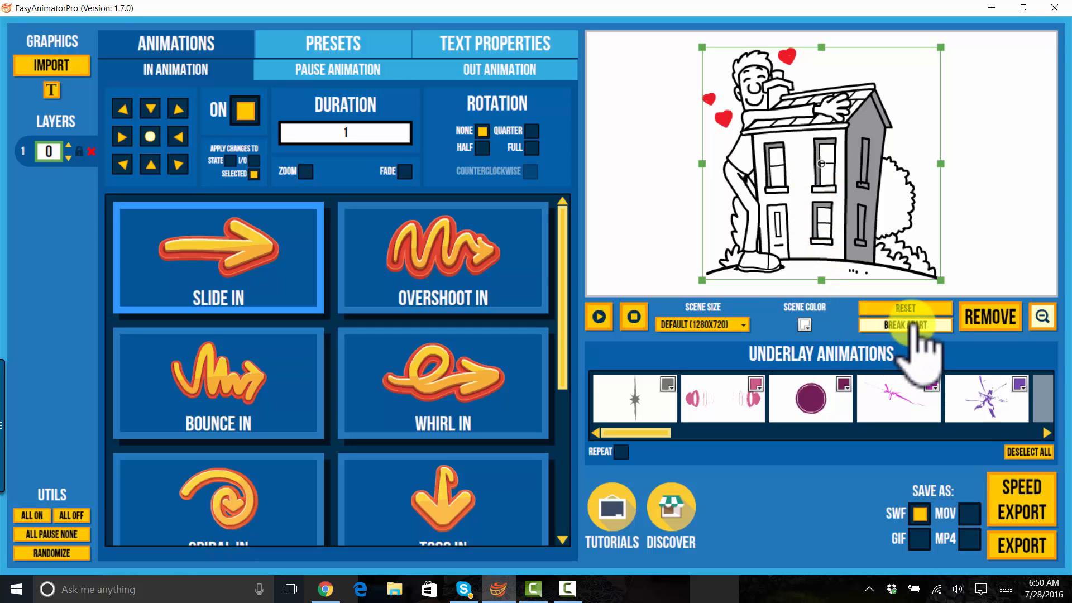
left_click(729, 258)
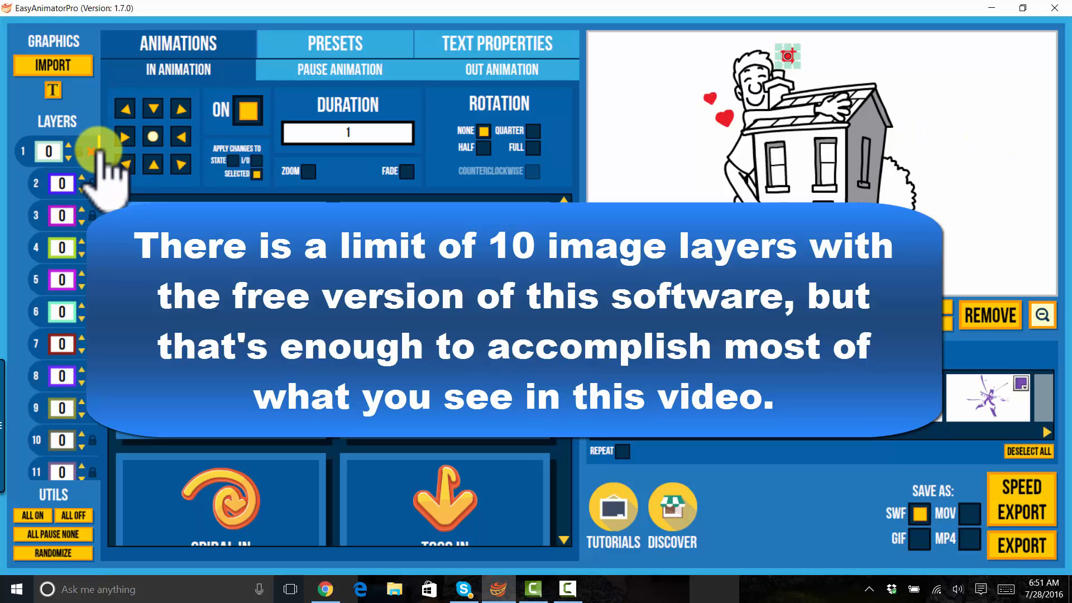
mouse_move(99, 148)
left_mouse_down()
mouse_move(98, 472)
mouse_move(99, 134)
left_mouse_up()
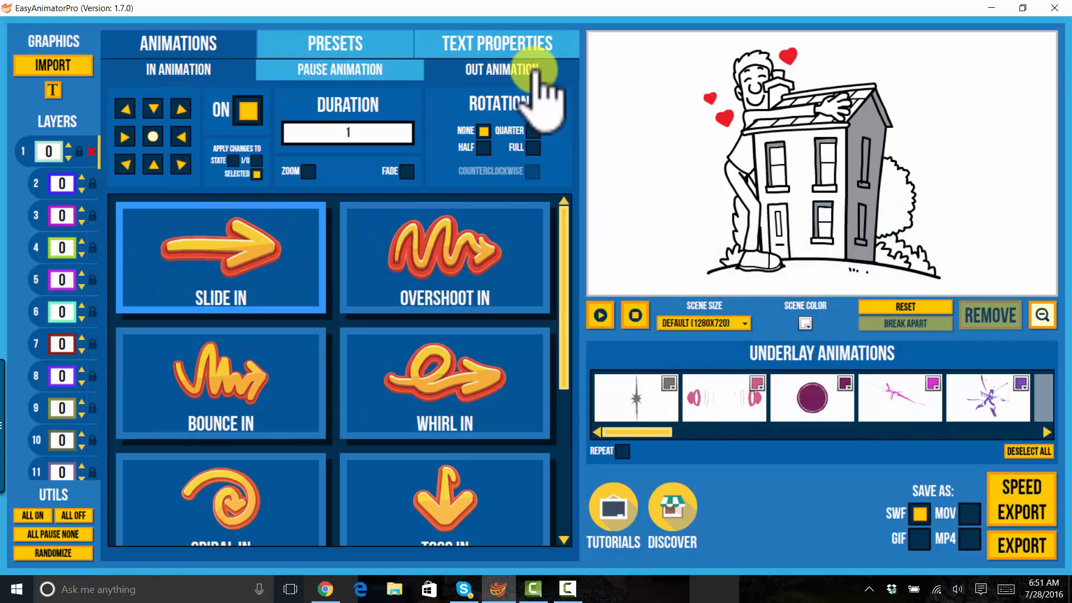
Step: Apply out animation changes to the whole state and turn the out animation off
left_click(533, 71)
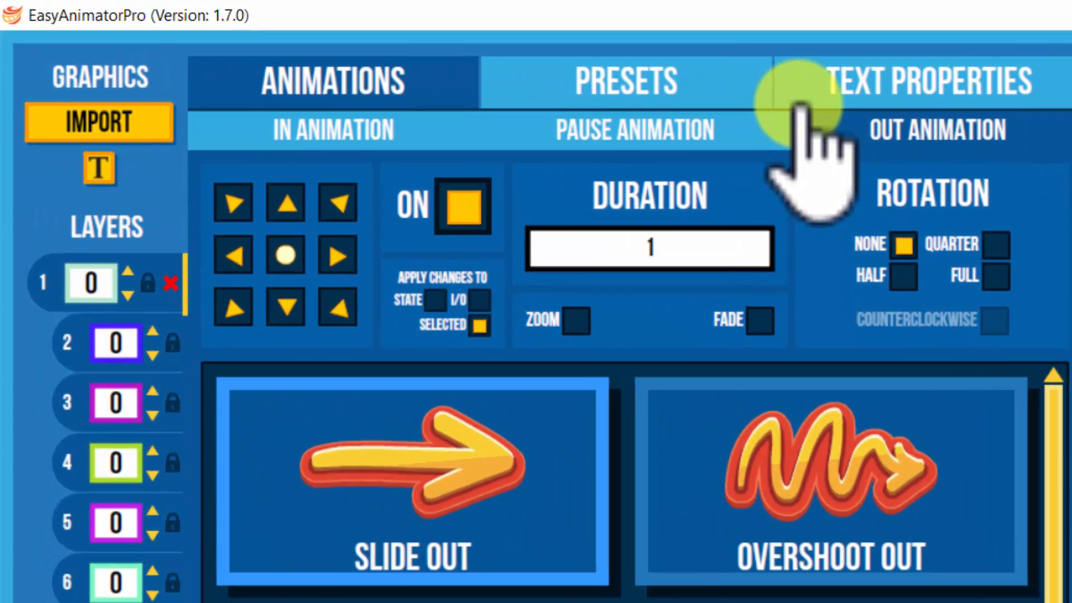
left_click(435, 301)
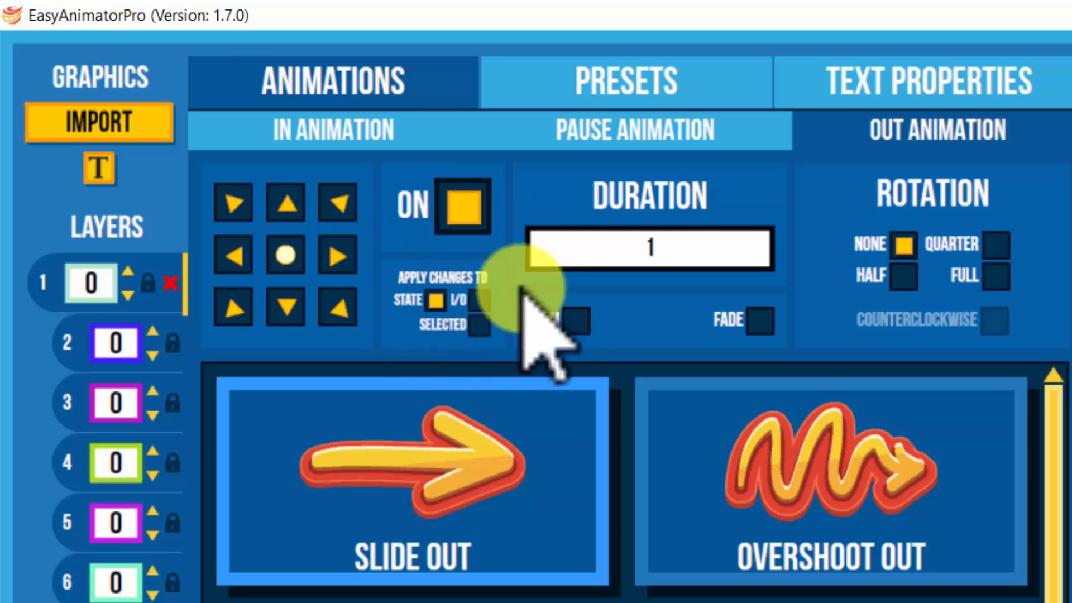
left_click(435, 301)
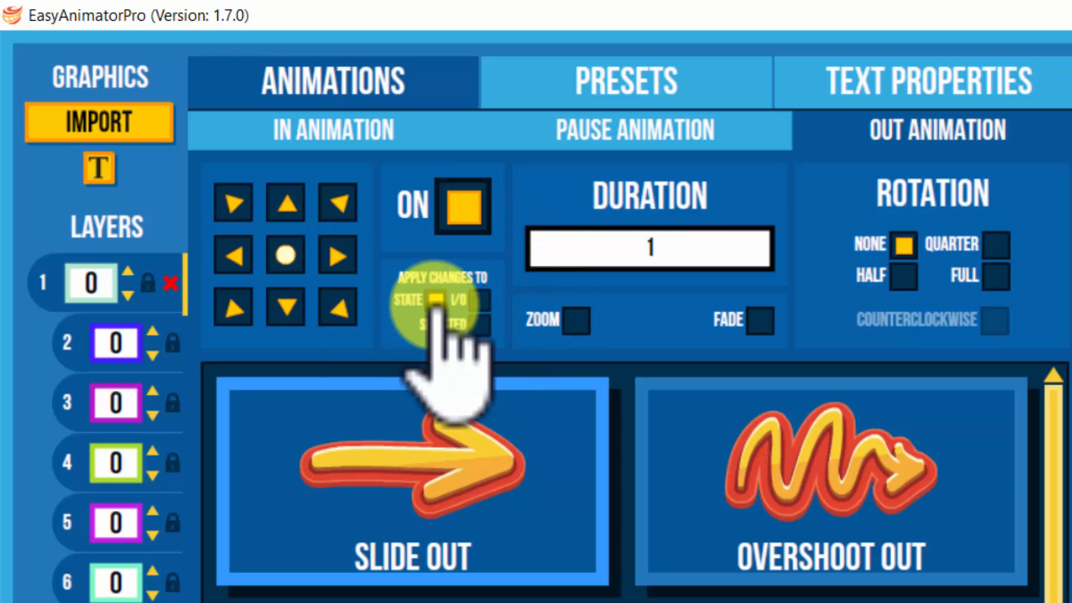
left_click(714, 248)
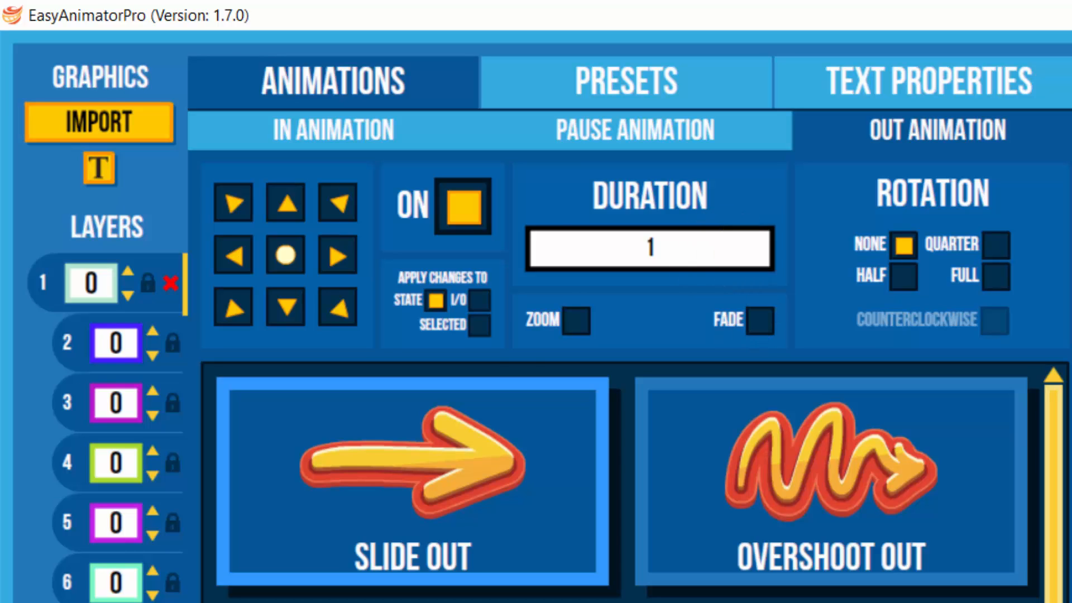
left_click(466, 212)
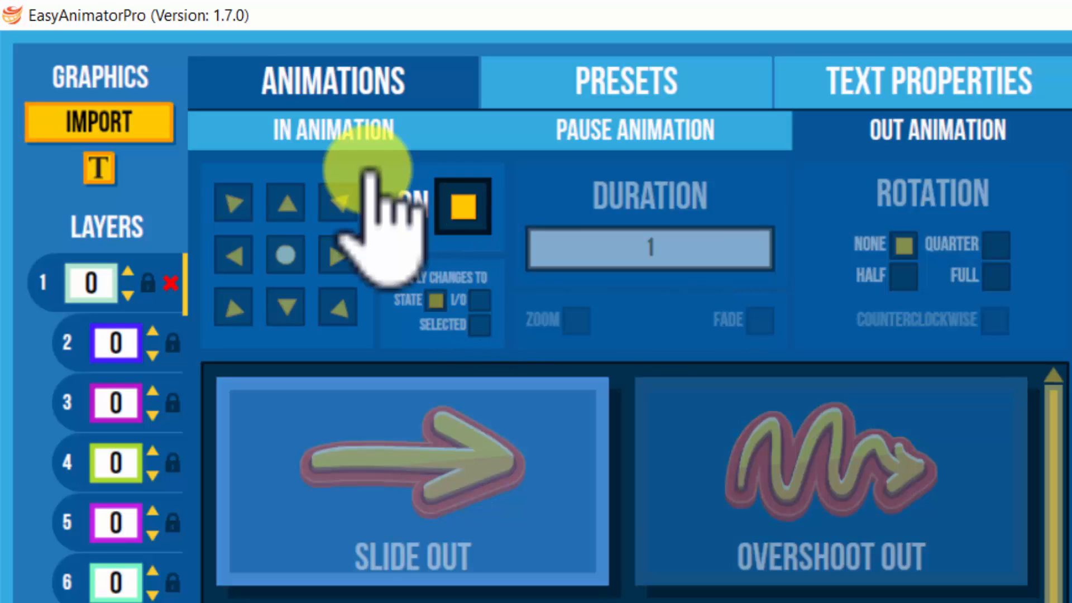
left_click(592, 139)
left_click(391, 131)
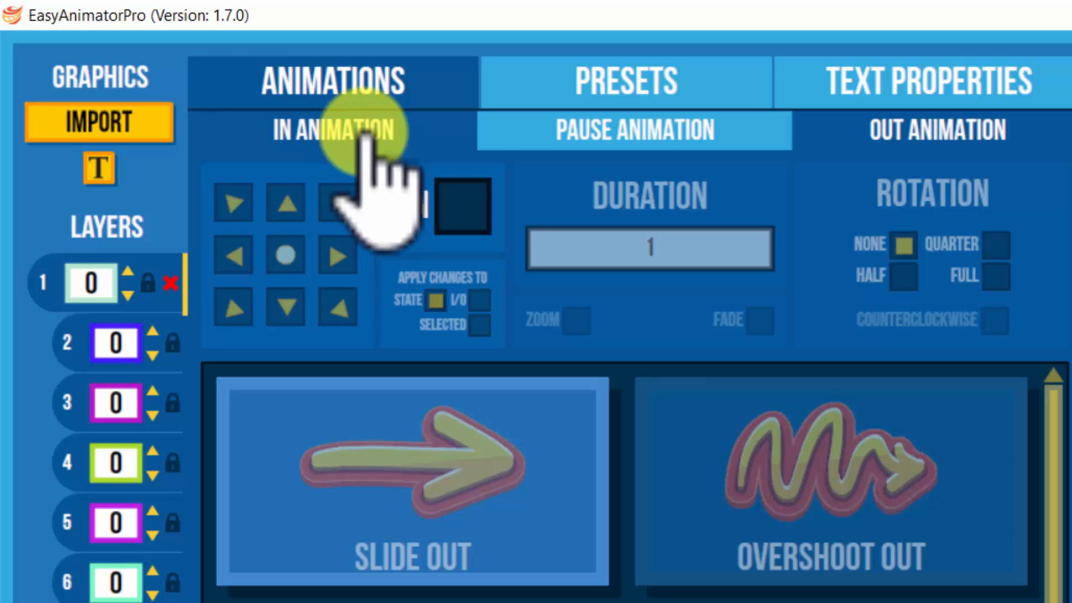
left_click(569, 123)
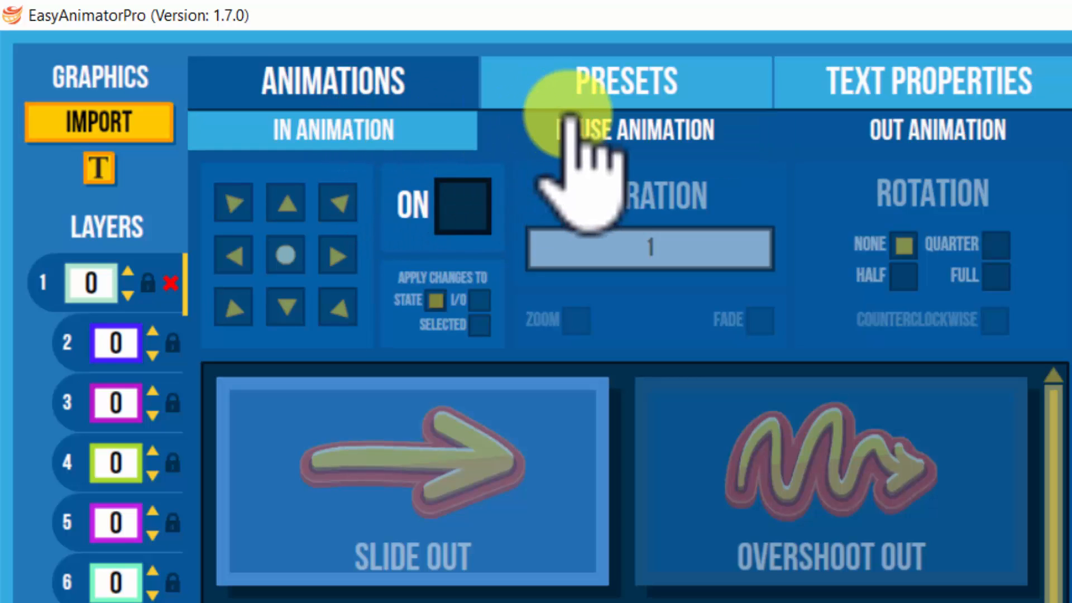
Step: Give the top heart above the man's head a Heart Beat pause animation with a duration of 4
left_click(458, 96)
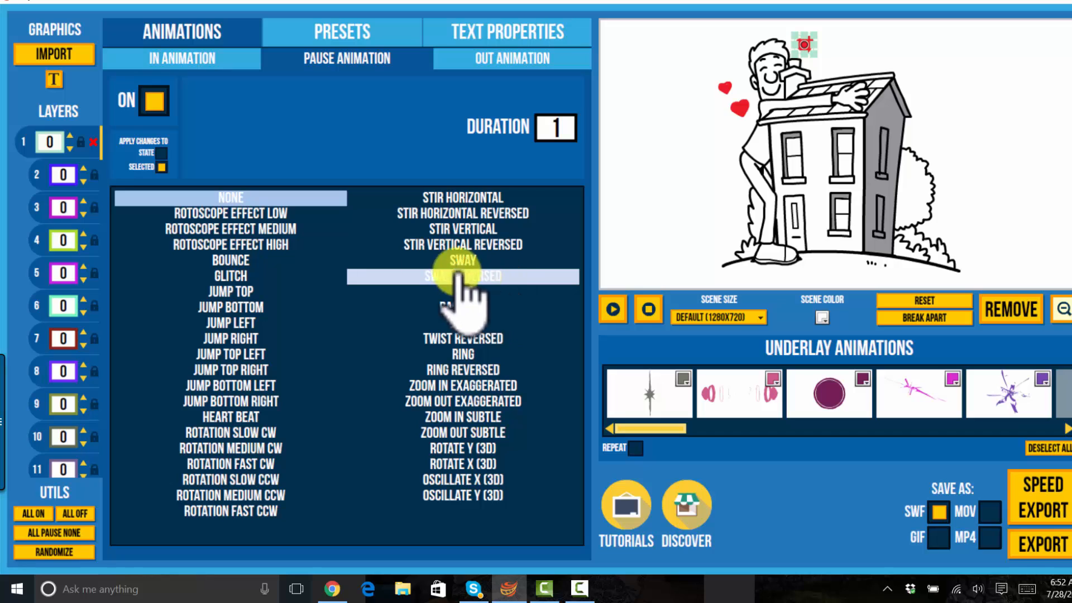
left_click(246, 417)
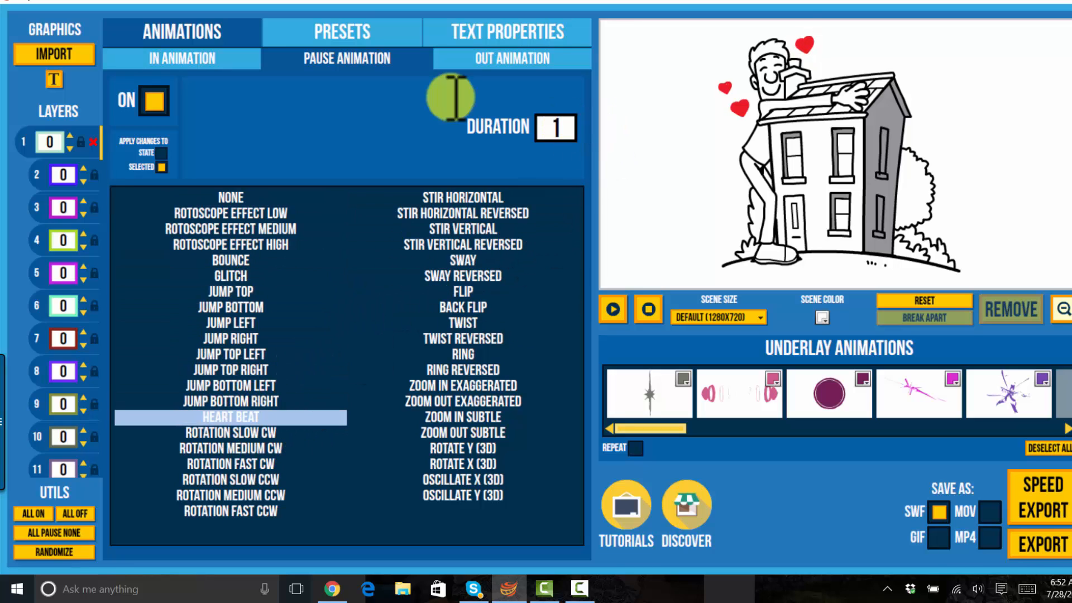
type("4")
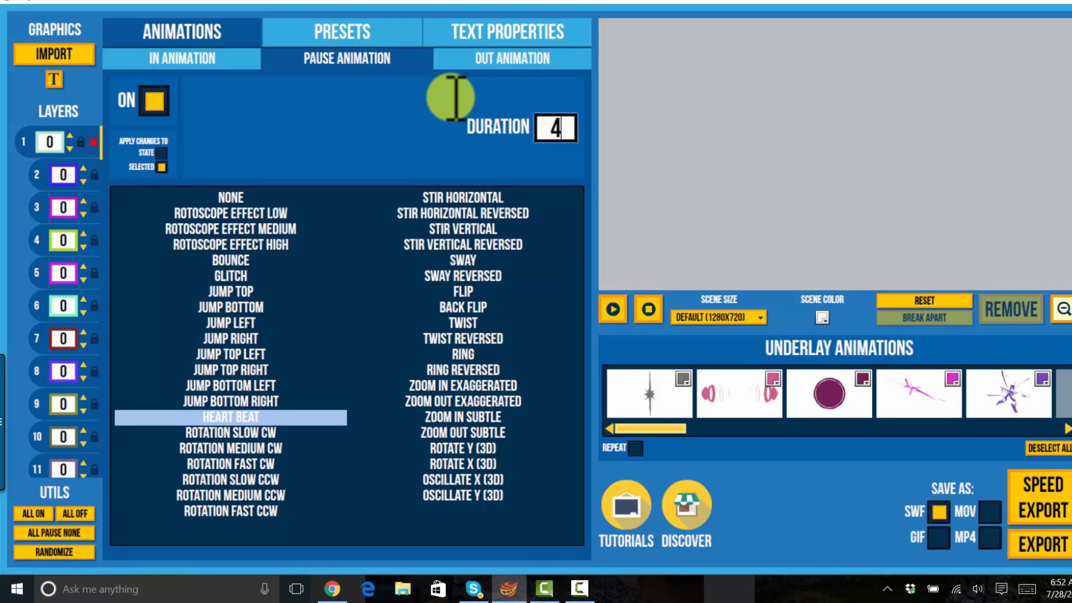
left_click(938, 251)
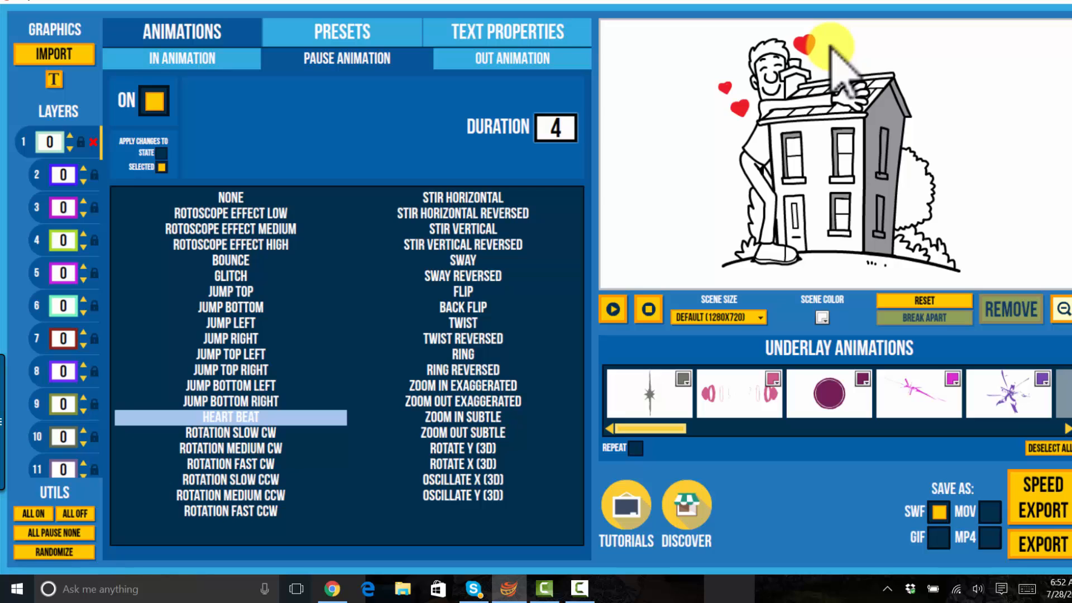
Step: Apply the Heart Beat pause animation to the larger heart beside the man's shoulder and clear its duration for a new value
left_click(746, 111)
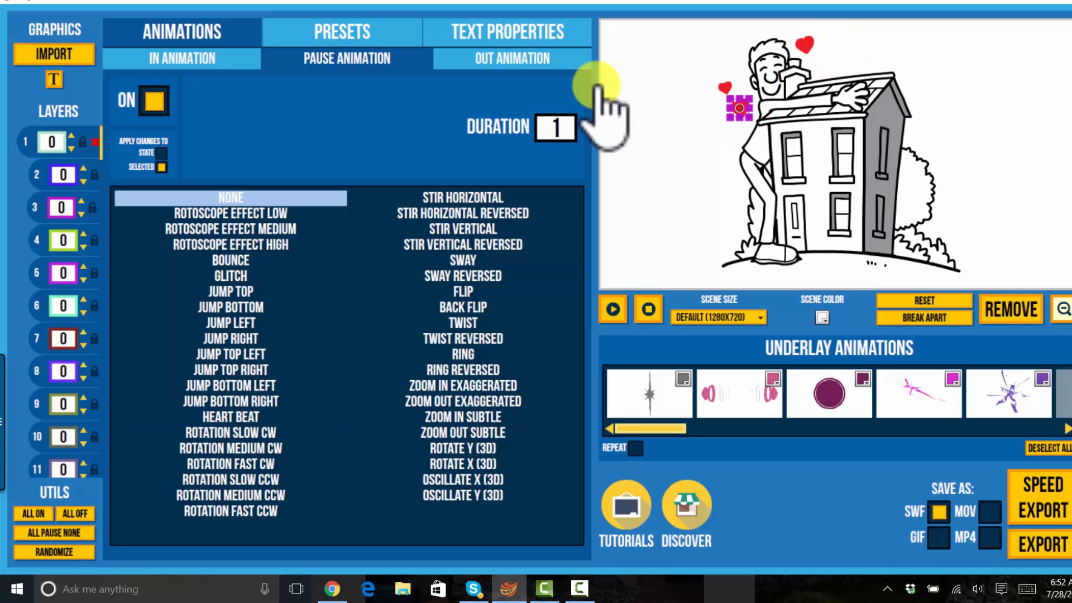
left_click(279, 415)
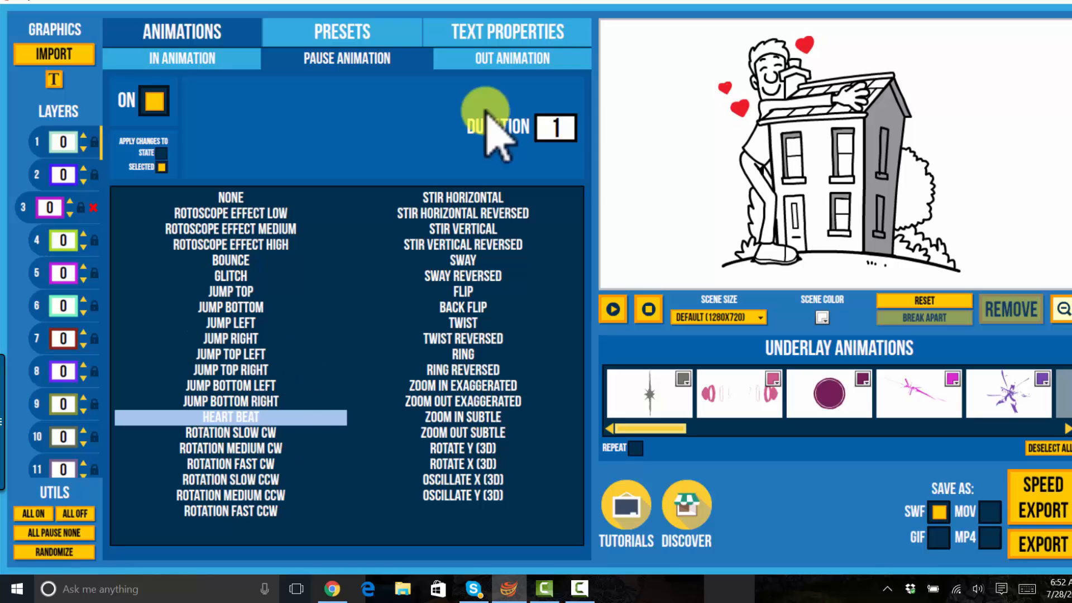
left_click(566, 126)
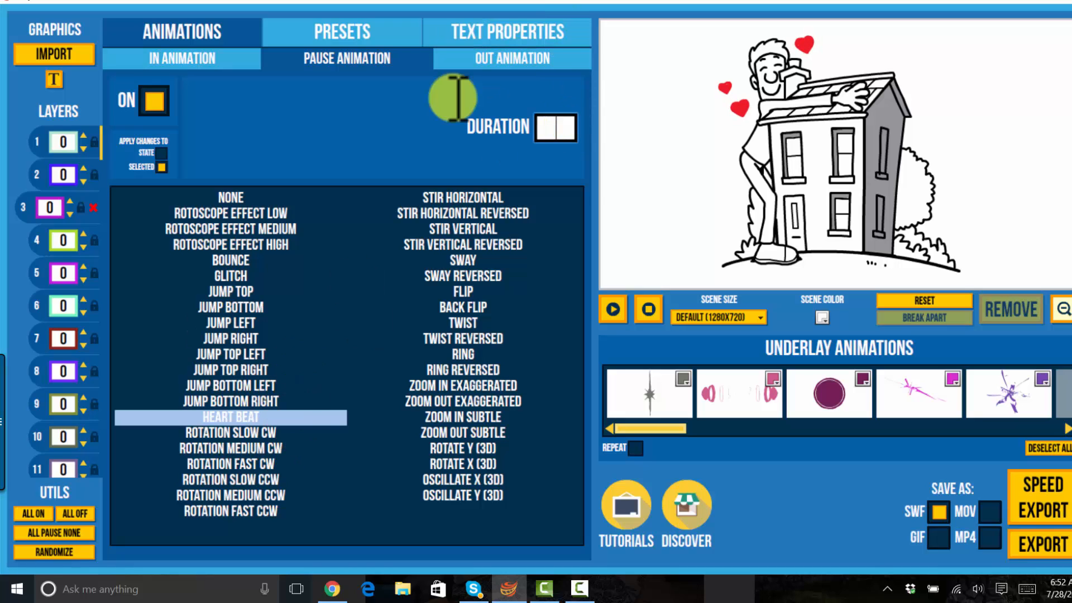
Step: Give the small heart beside the man's face a Heart Beat pause animation with a duration of 4 and preview the scene
left_click(581, 68)
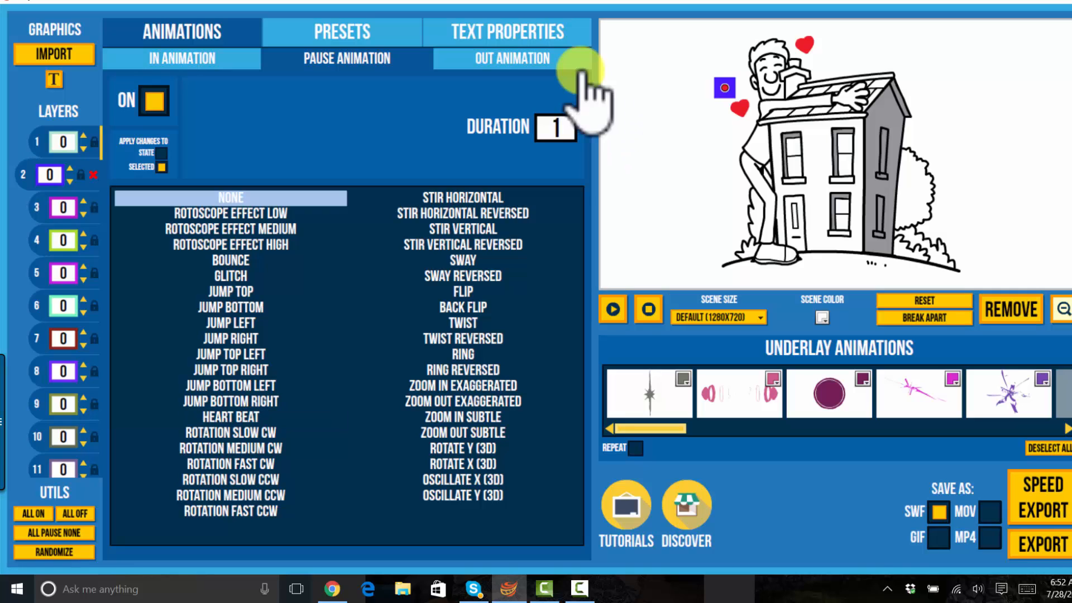
left_click(230, 416)
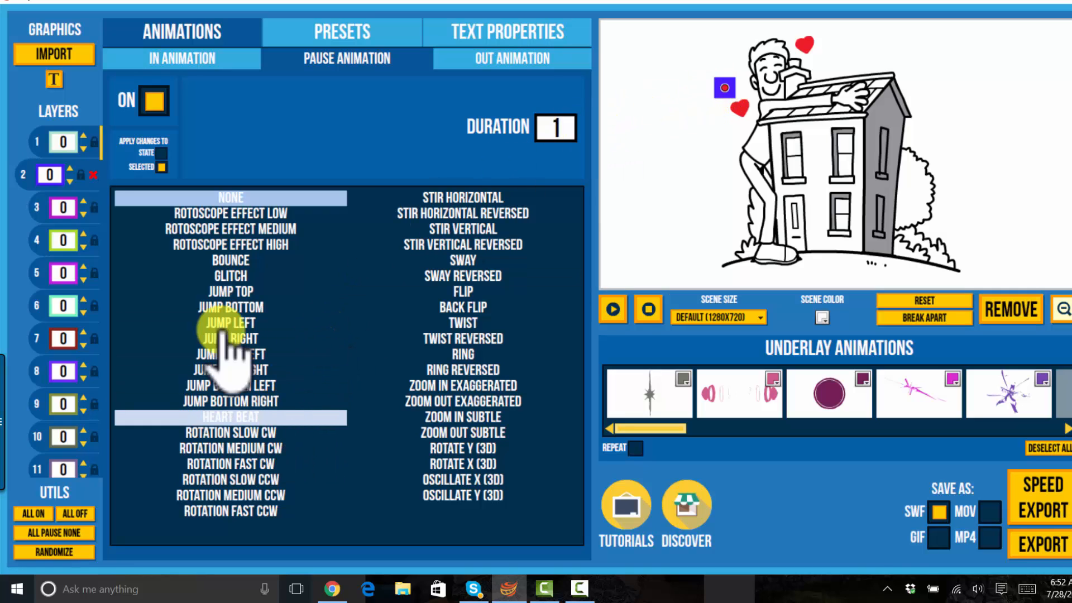
left_click(556, 128)
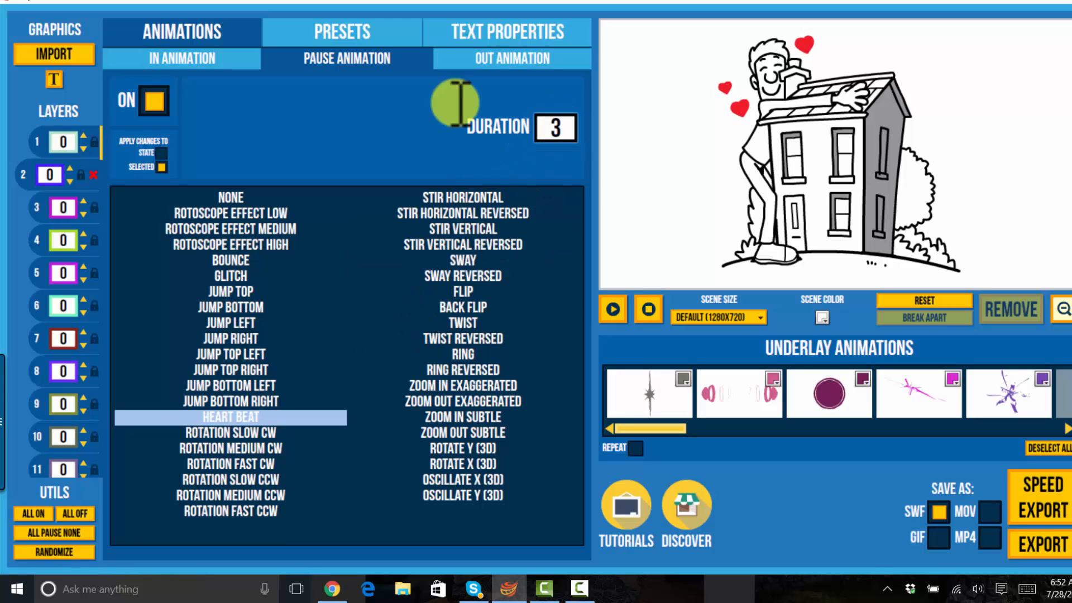
left_click(613, 310)
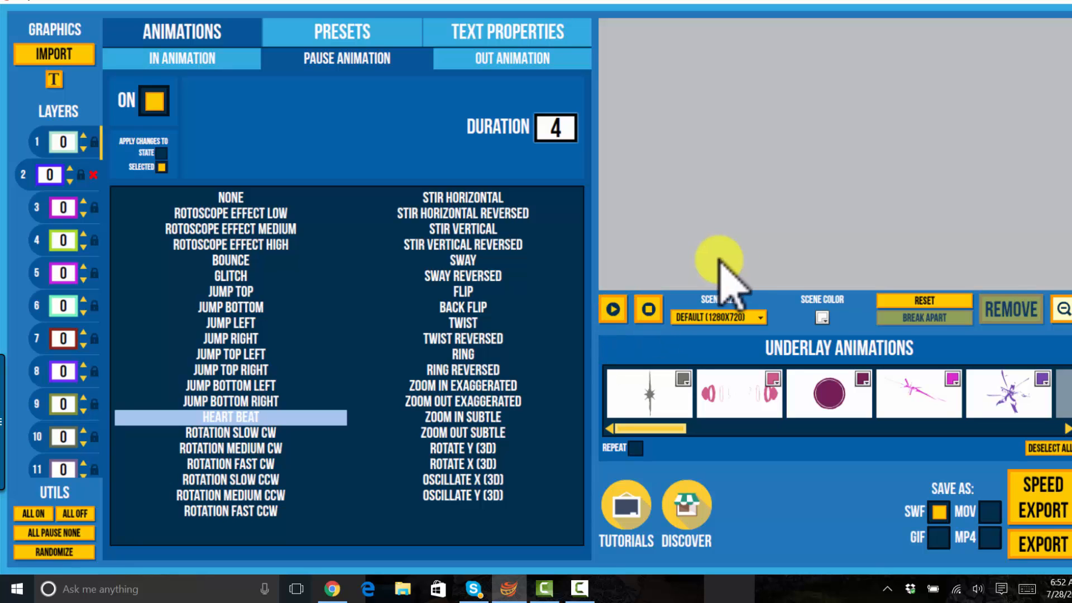
left_click(649, 312)
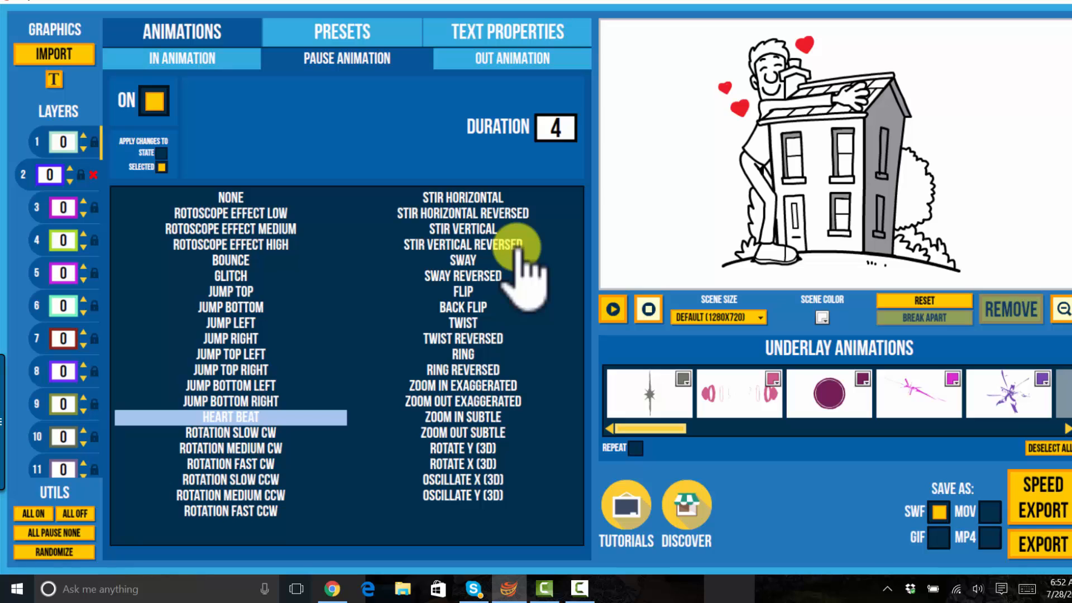
Step: Give the man's legs layer a Rotoscope Effect Low pause animation with a duration of 3
left_click(737, 206)
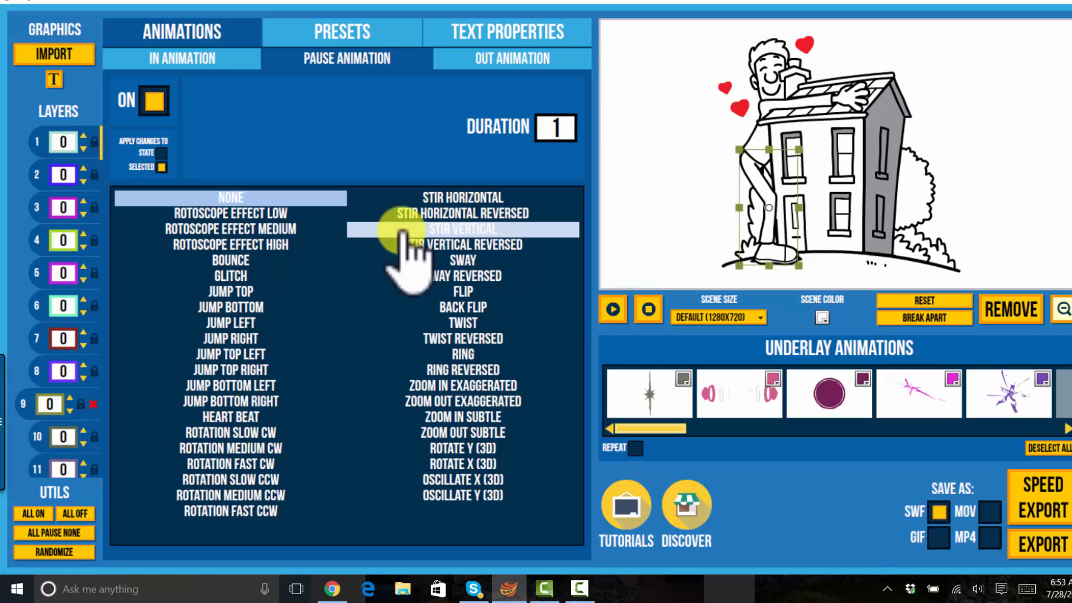
left_click(278, 214)
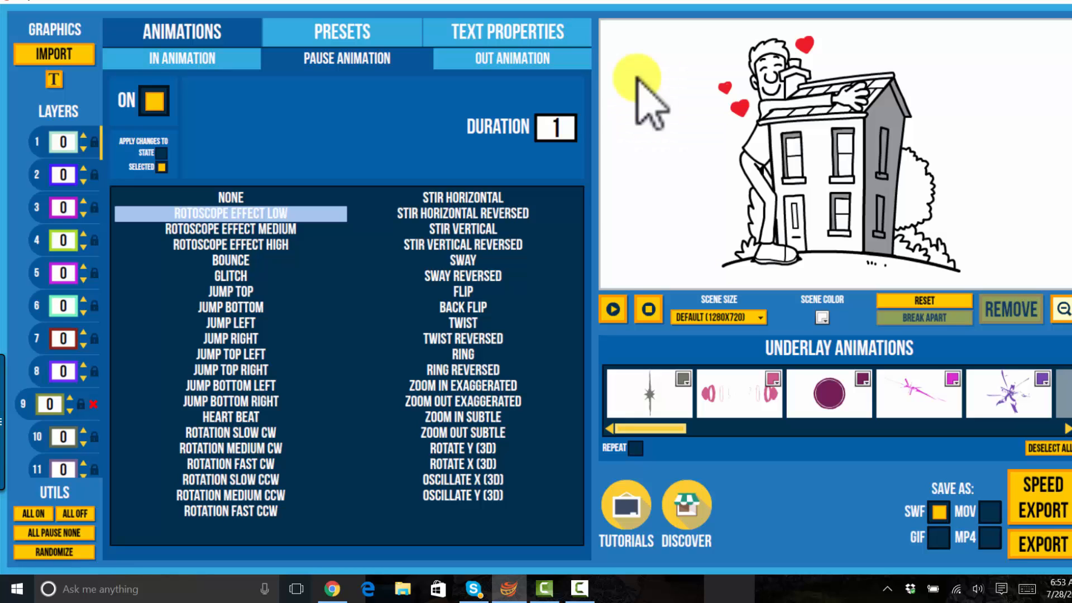
left_click(555, 127)
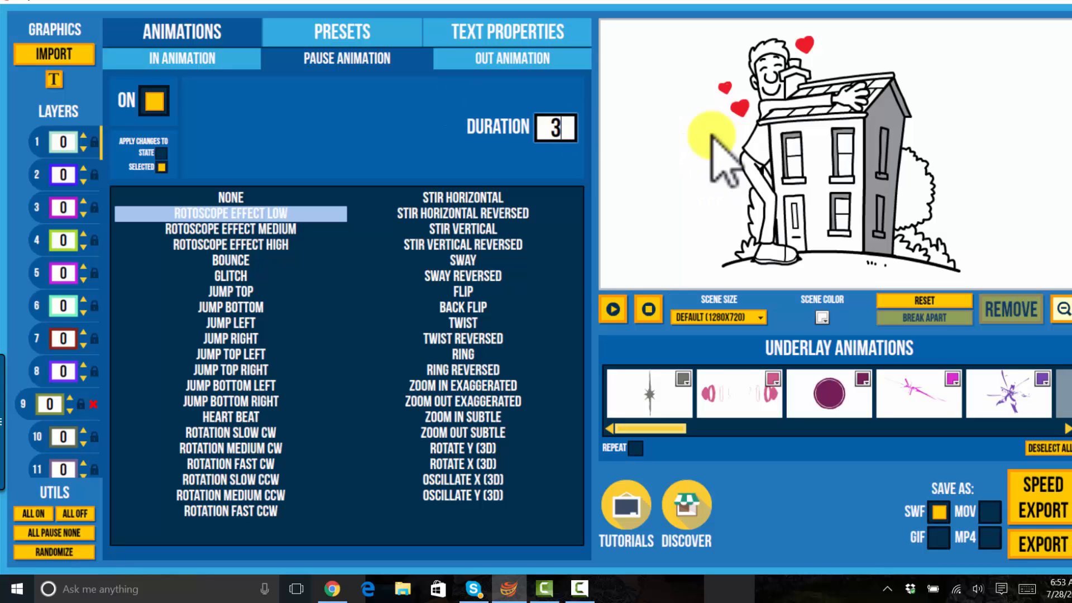
Step: Apply the Bounce pause animation to the separate pieces that make up the man's arm and hand
left_click(801, 109)
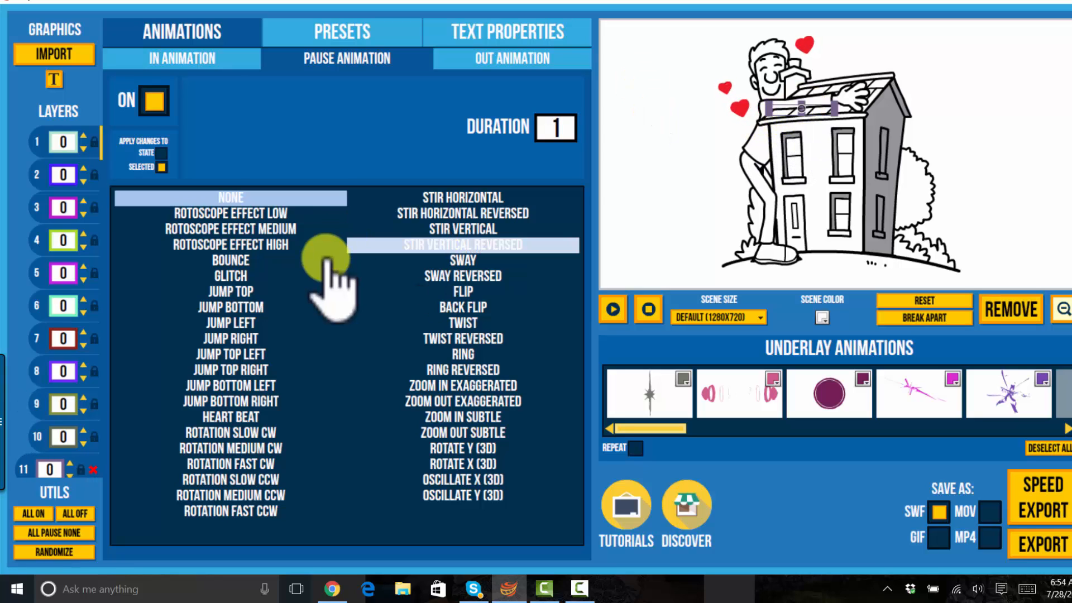
left_click(326, 260)
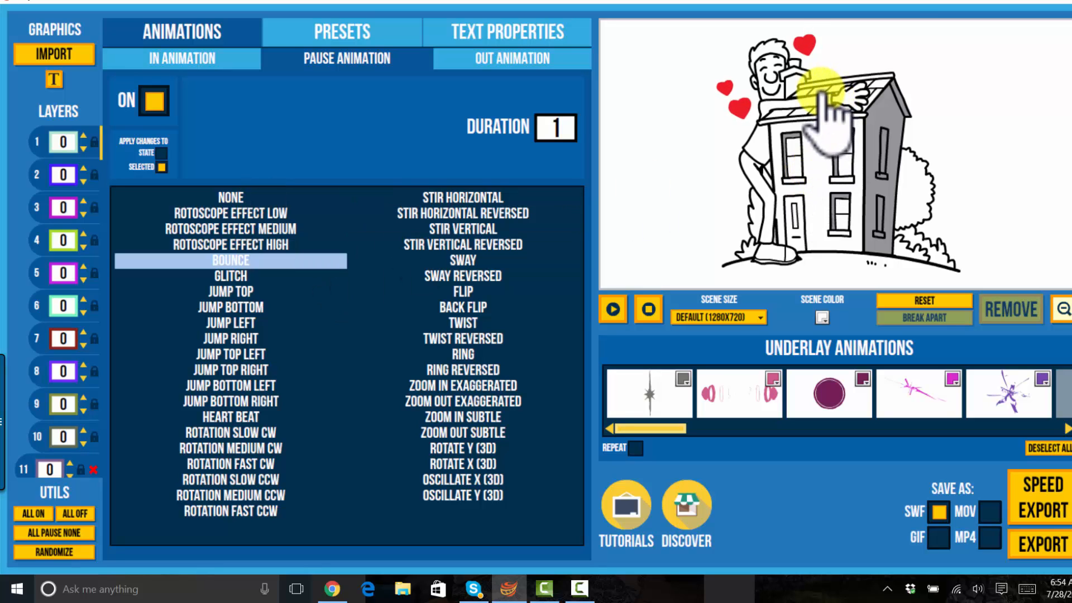
left_click(662, 90)
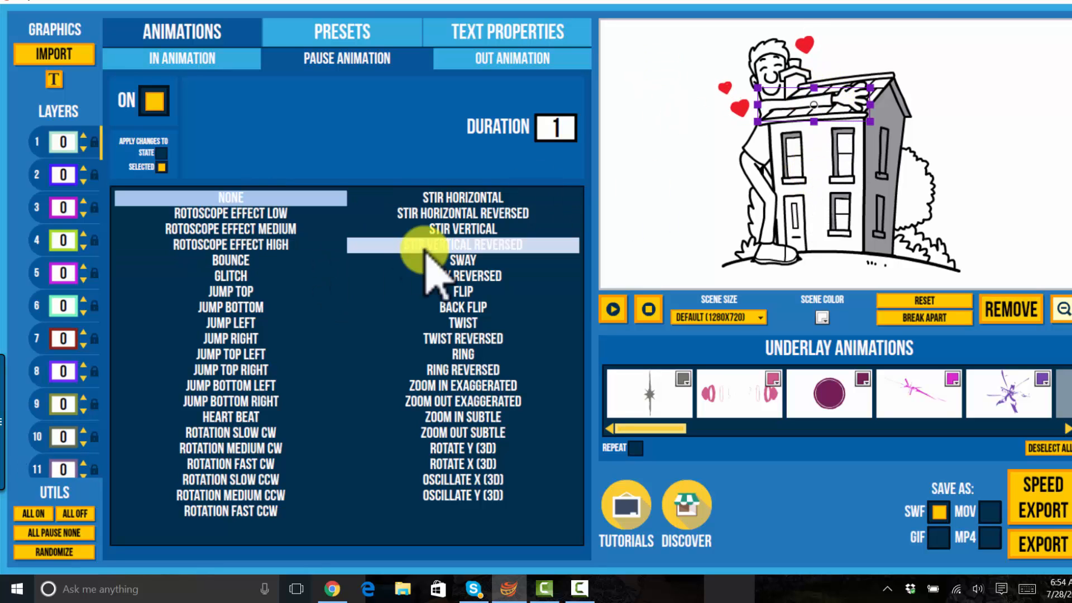
left_click(292, 261)
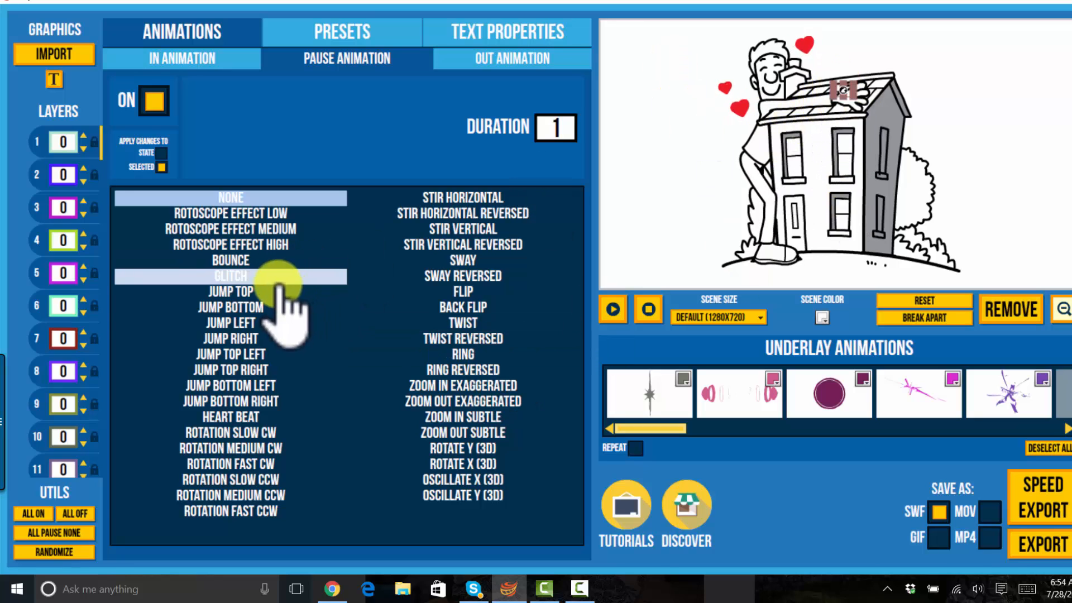
left_click(282, 261)
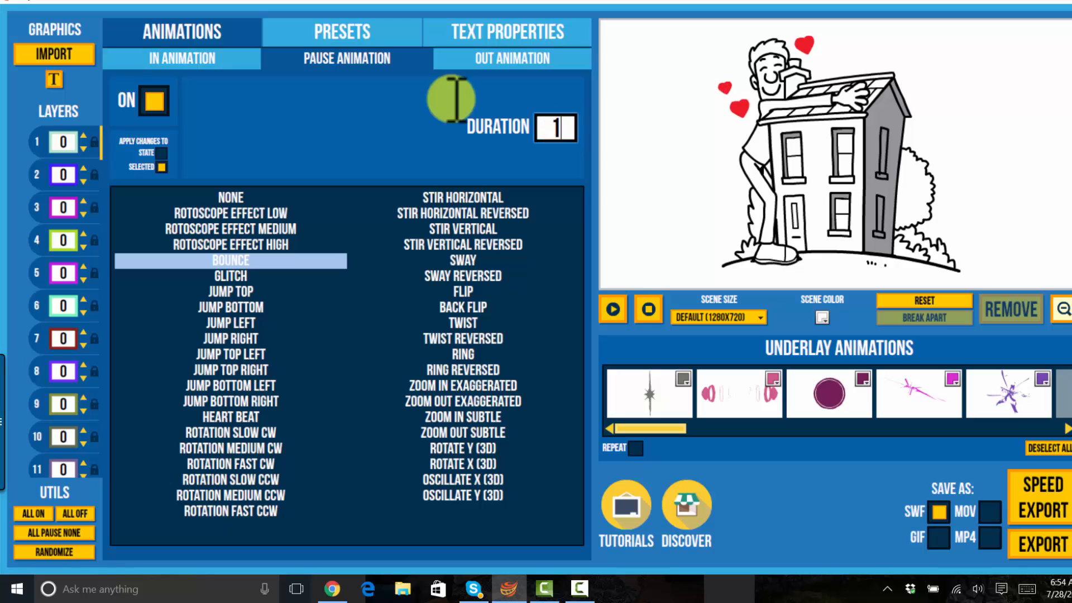
Step: Set the pause animation duration to 2 for the man's hand and arm pieces
left_click(568, 127)
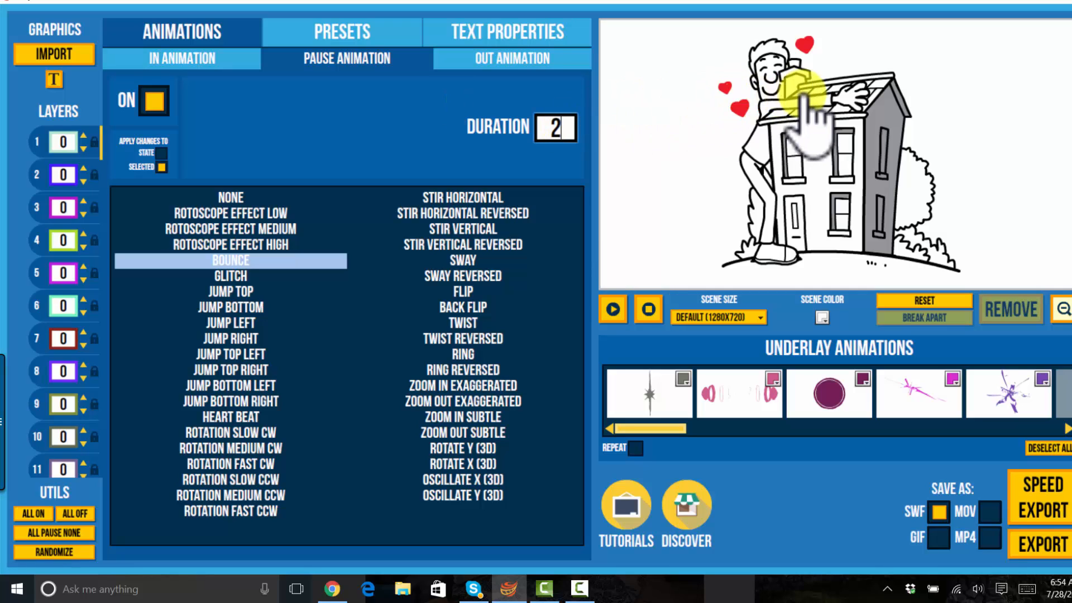
left_click(806, 106)
left_click(792, 91)
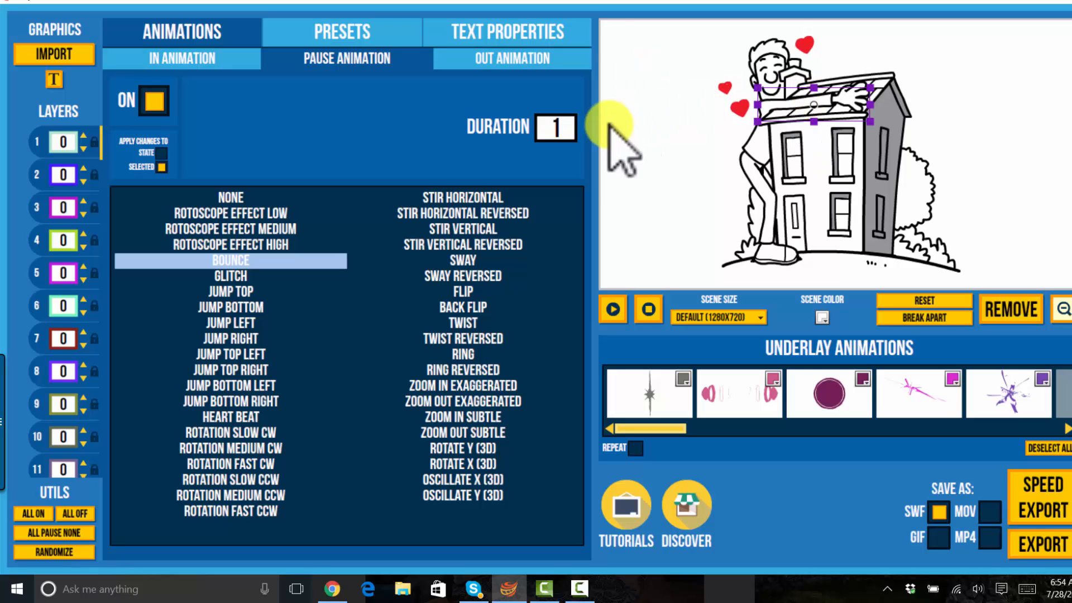
left_click(572, 128)
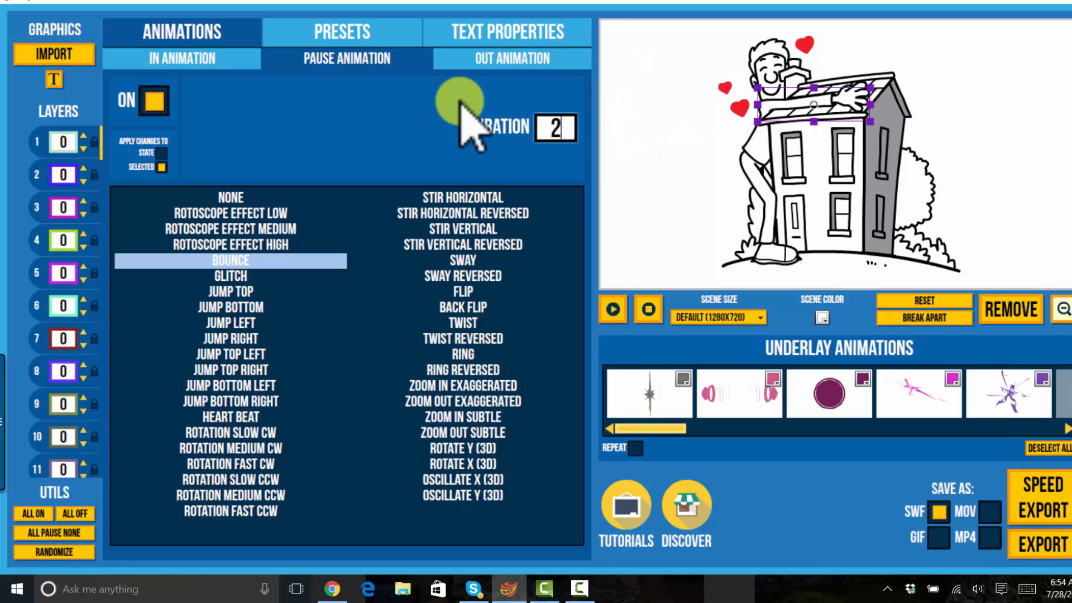
left_click(701, 140)
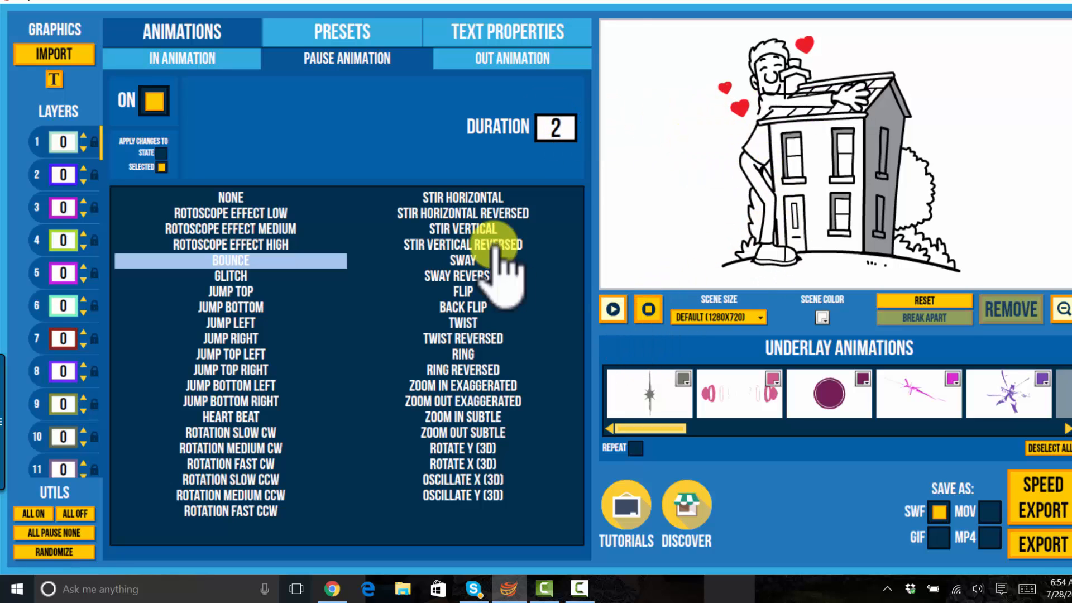
Step: Give the small piece at the top of the man's hand a Bounce pause animation with a duration of 2
left_click(859, 86)
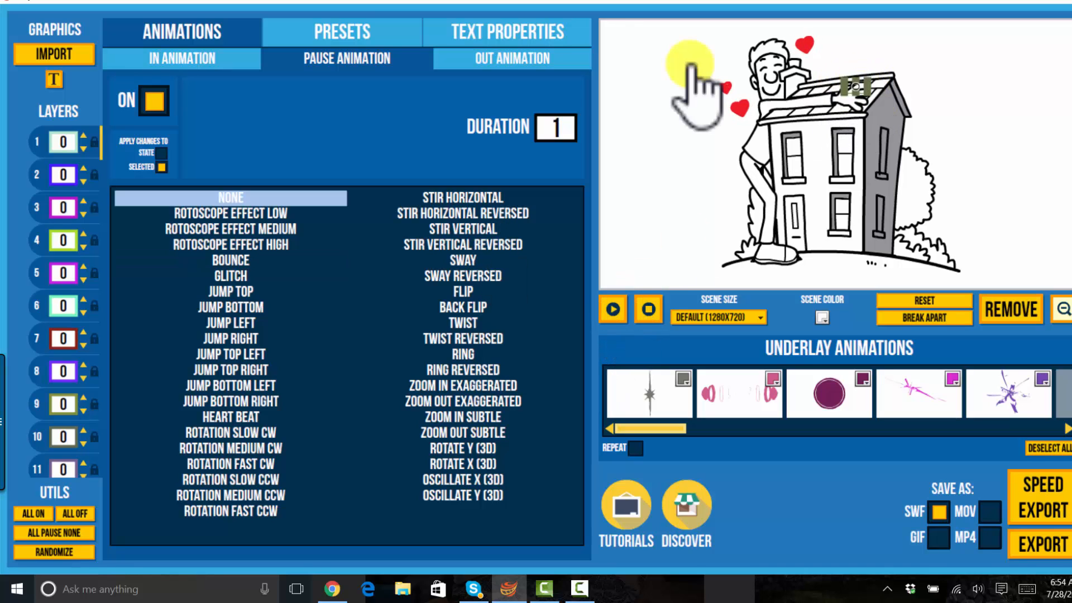
left_click(563, 126)
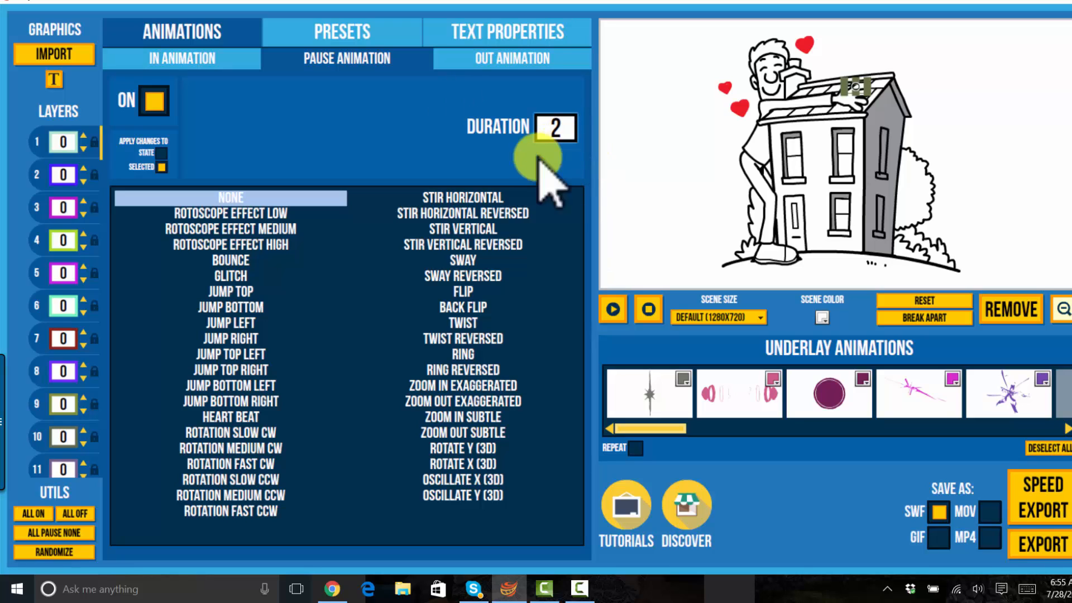
left_click(283, 260)
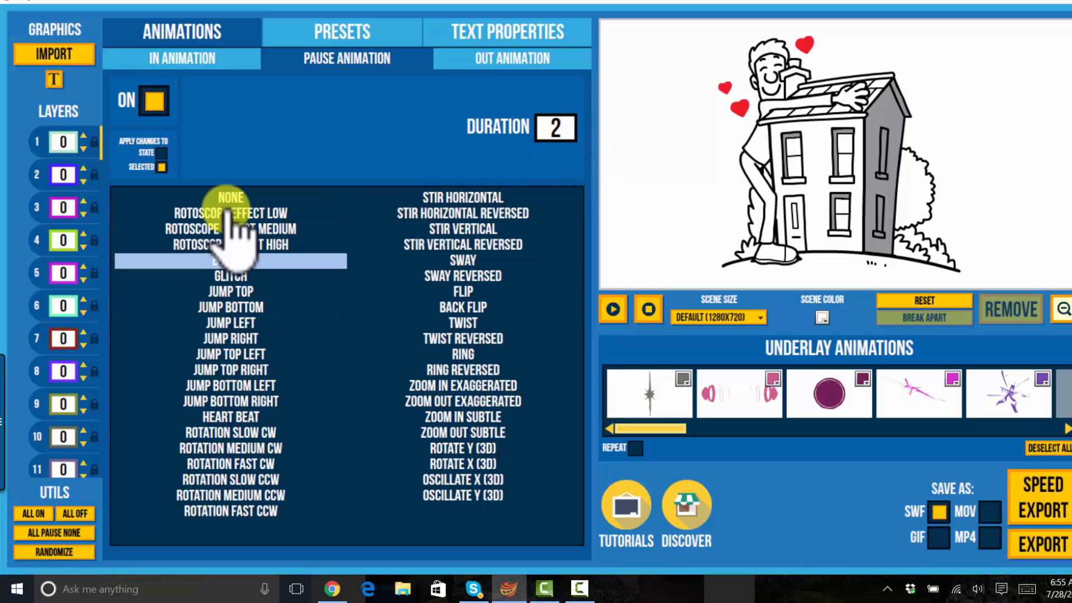
Step: Give the man's nose on layer 20 a Heart Beat pause animation with a duration of 4
left_click(100, 146)
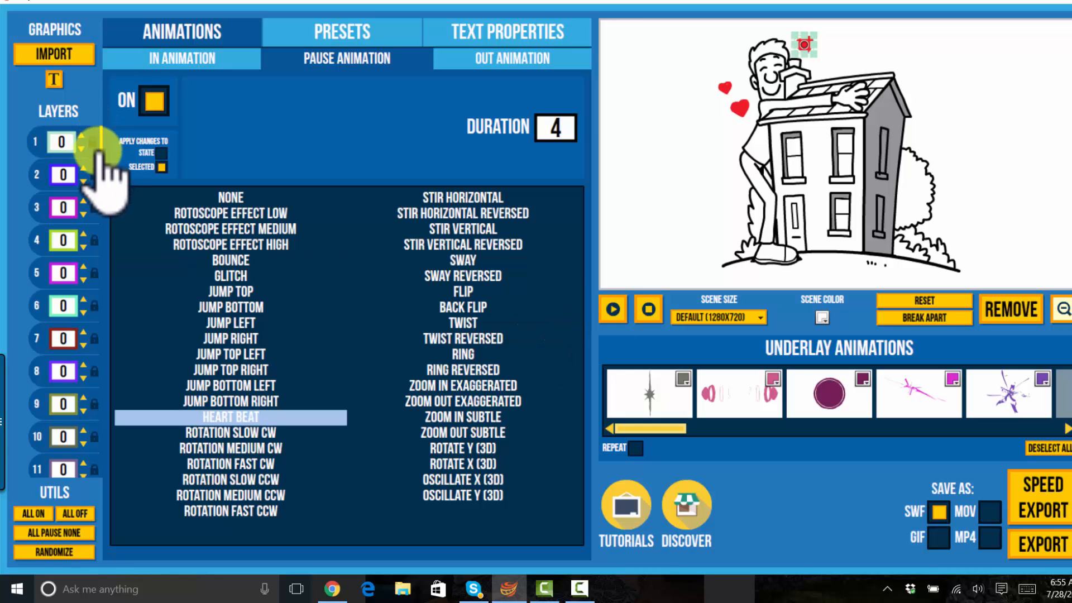
scroll(104, 167, "down", 5)
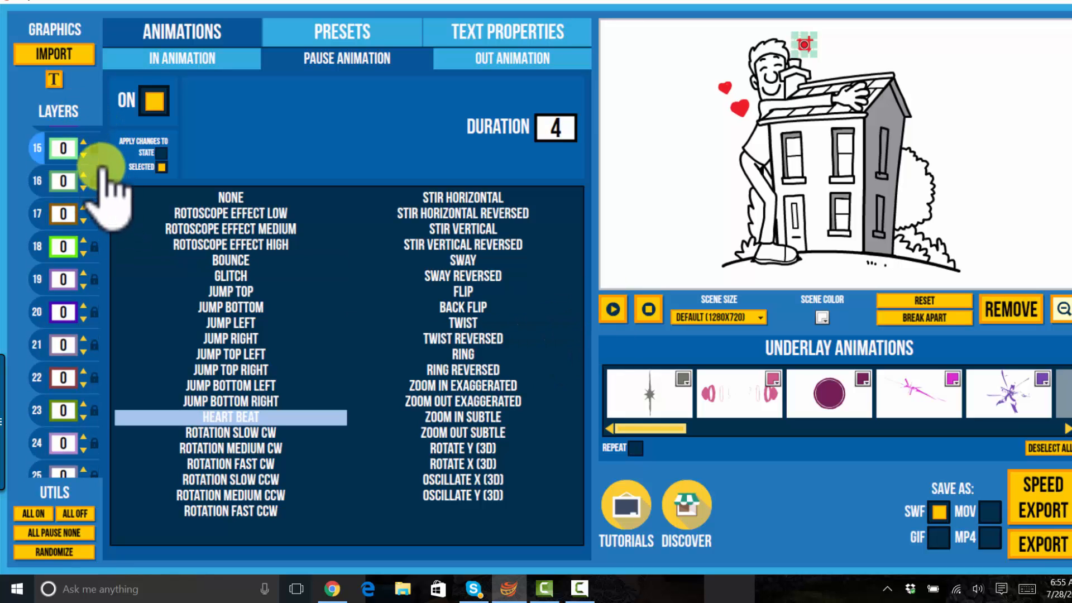
left_click(33, 249)
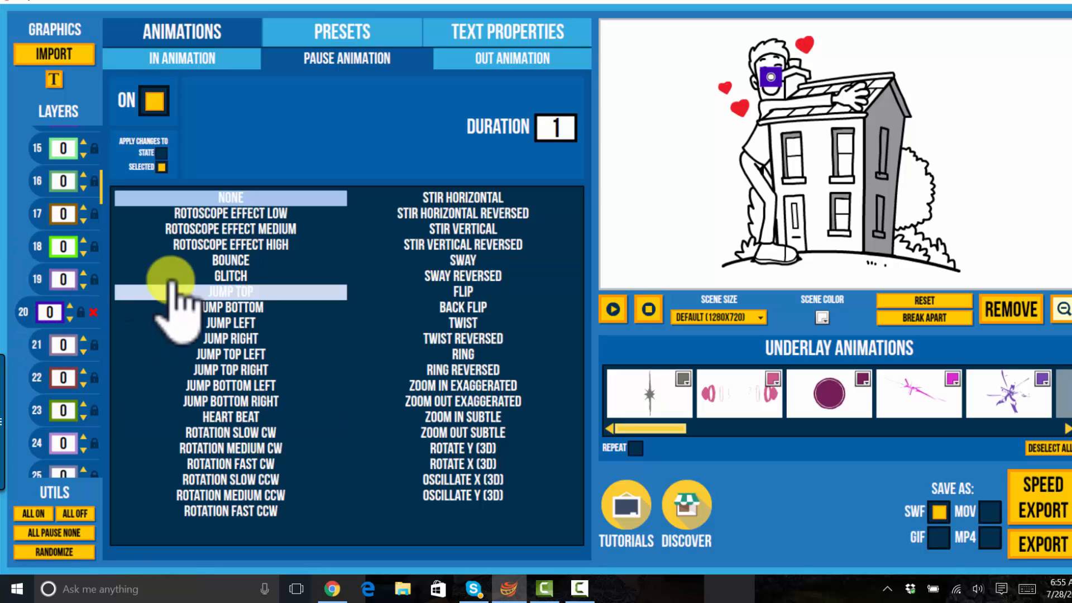
left_click(322, 261)
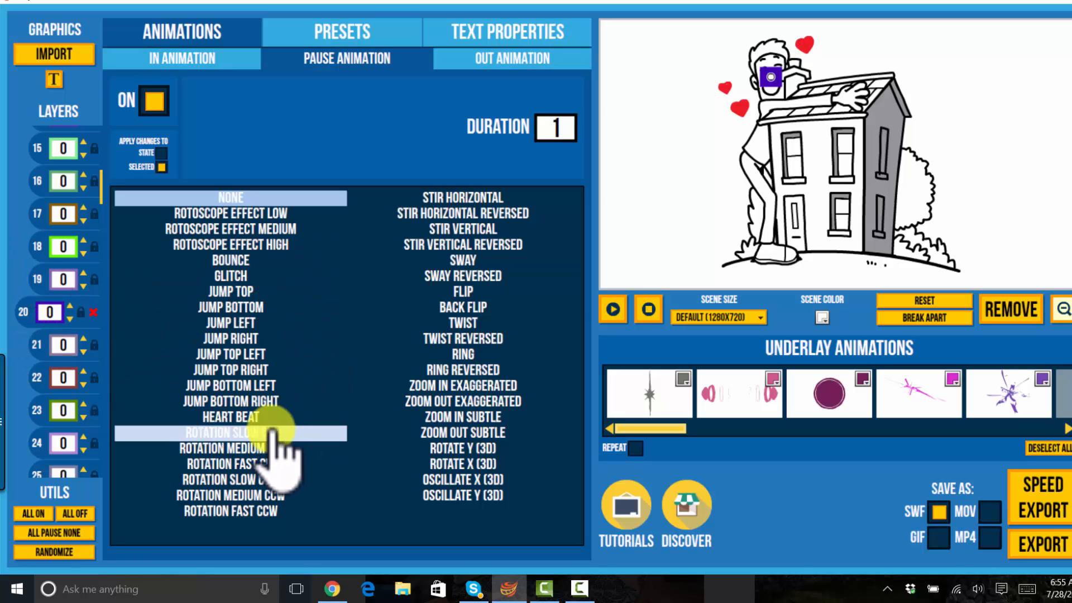
left_click(209, 335)
left_click(551, 355)
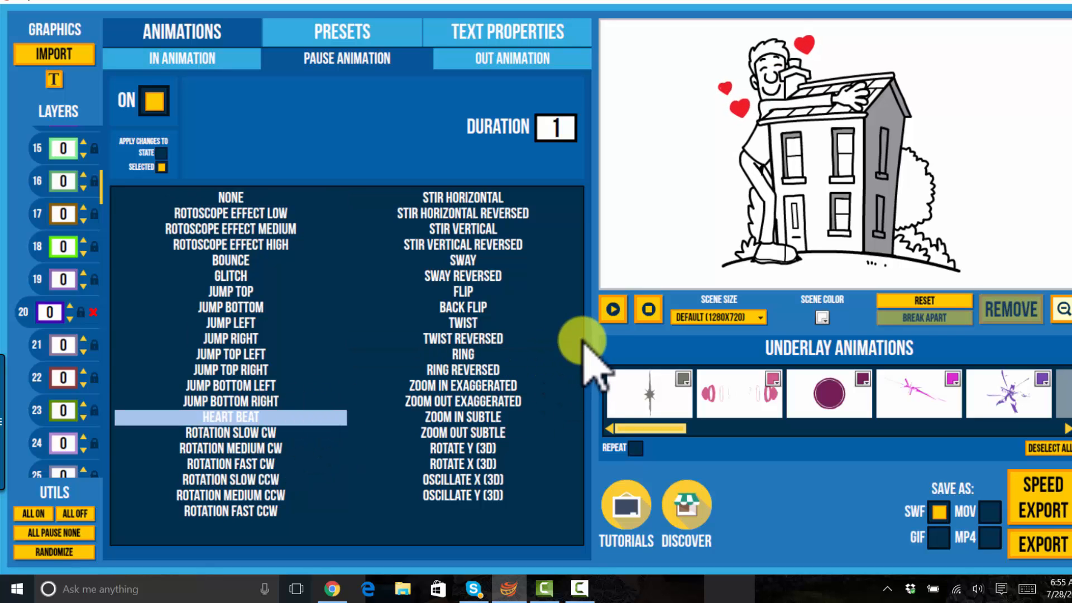
left_click(571, 129)
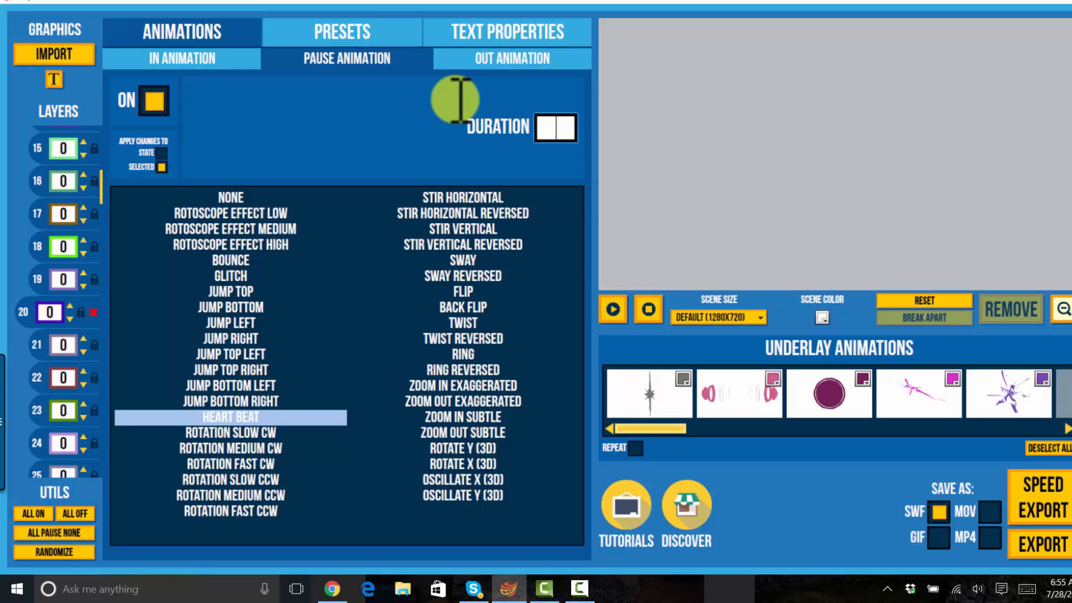
type("4")
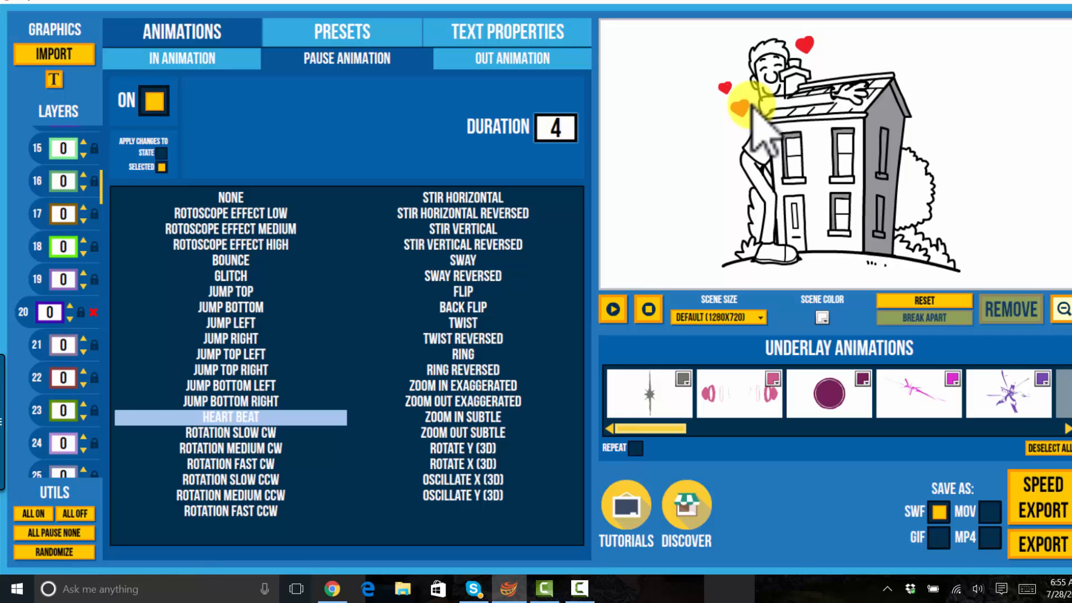
Step: Try the Bounce and Sway pause animations on the man's head on layer 17, preview them, and settle on Rotoscope Effect Low
left_click(34, 213)
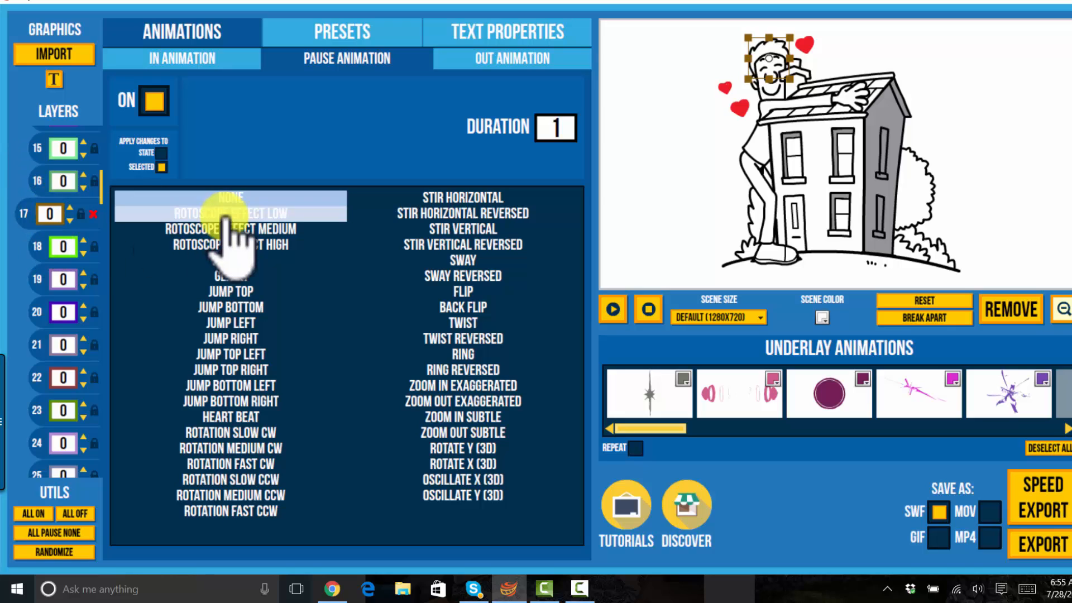
left_click(294, 261)
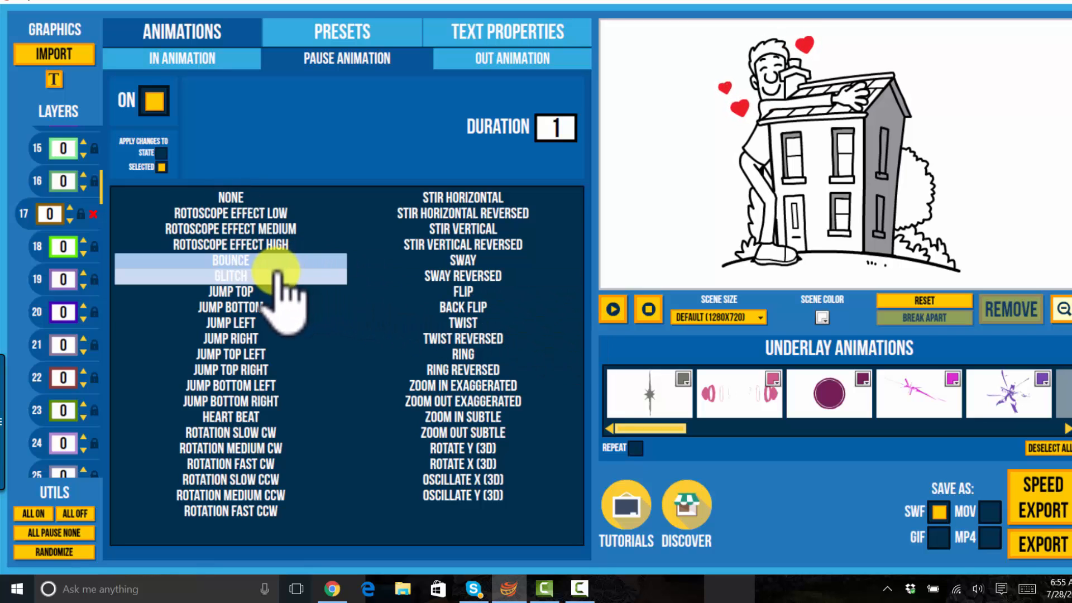
left_click(429, 262)
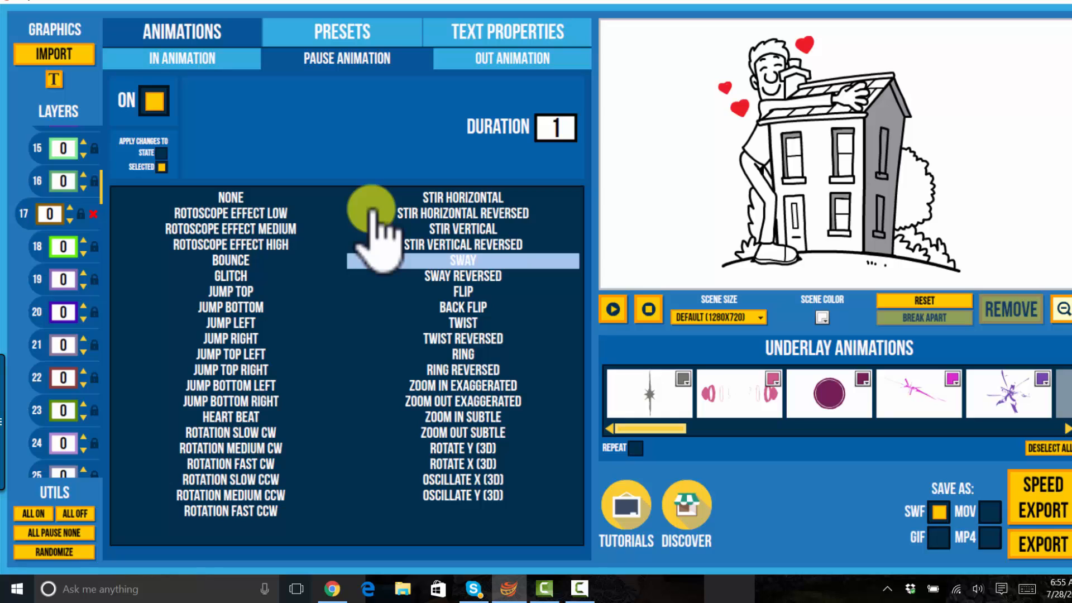
left_click(613, 309)
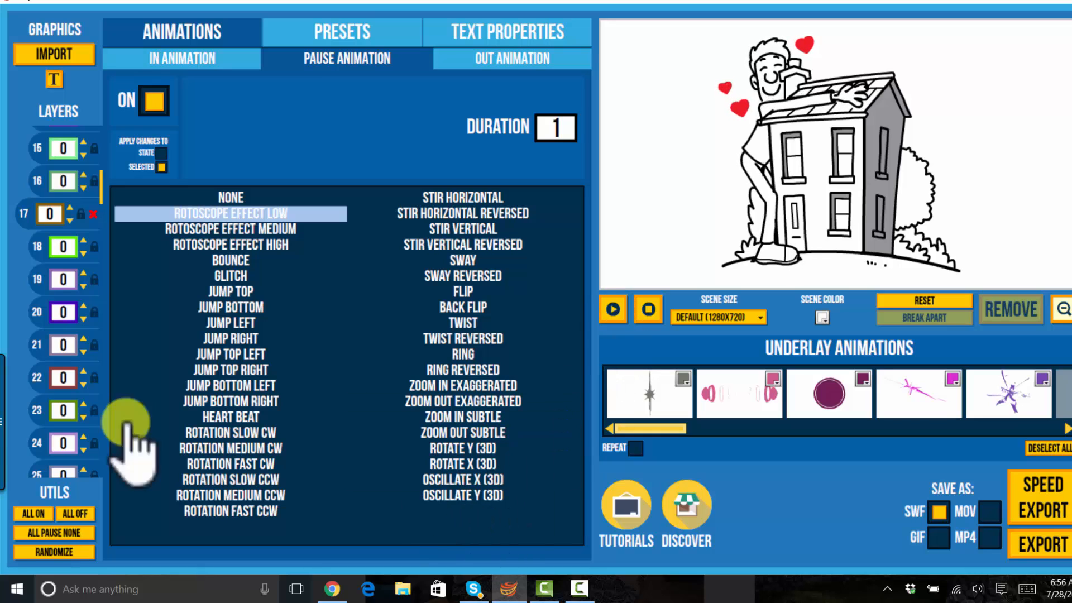
Step: Give the man's eye on layer 21 a Sway pause animation with a duration of 4
left_click(49, 342)
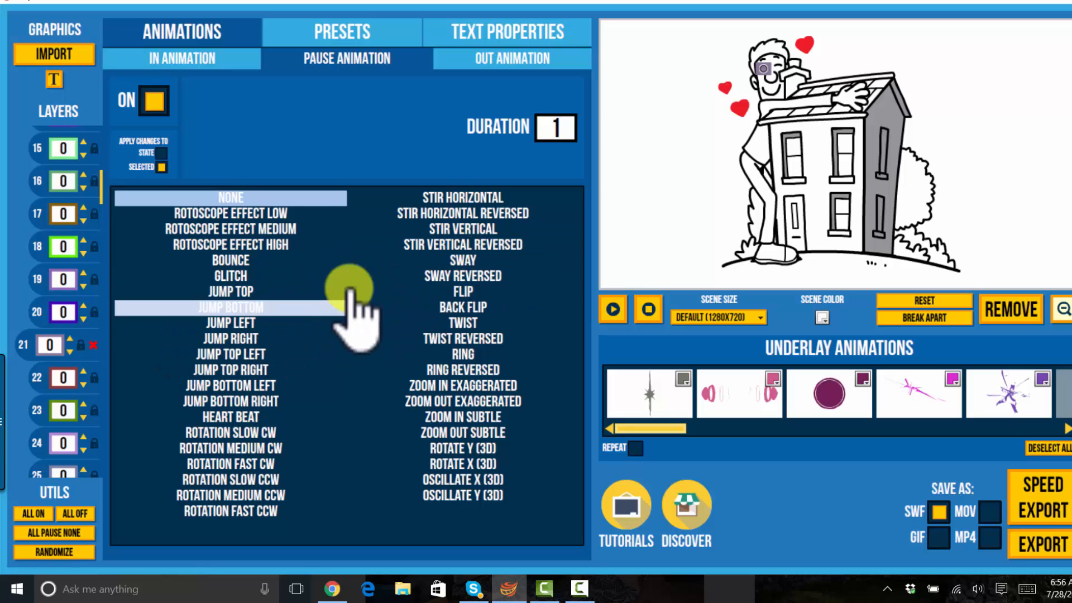
left_click(486, 260)
left_click(556, 123)
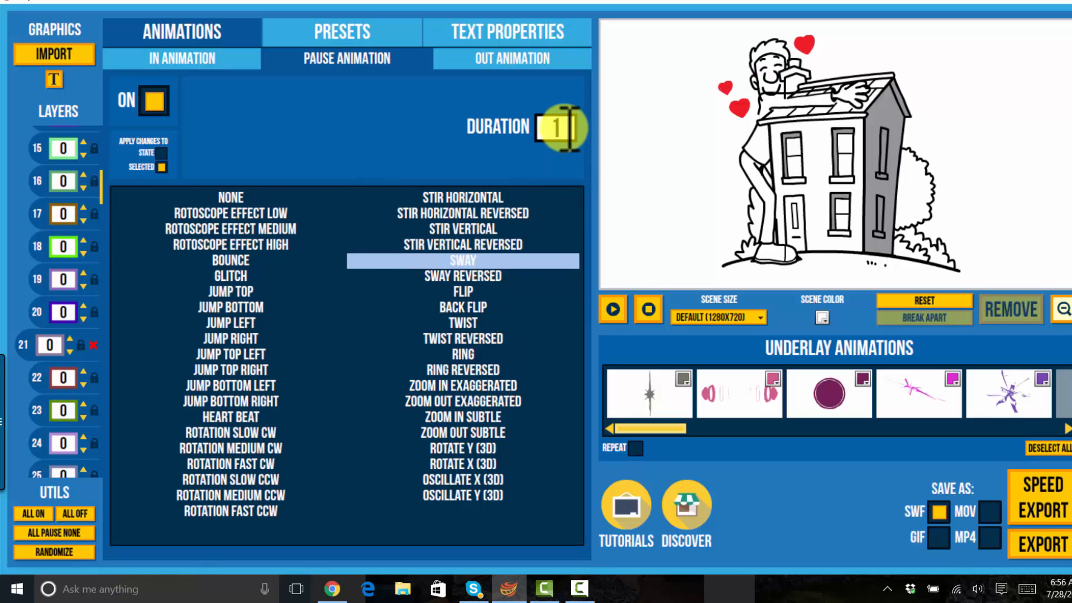
key("BackSpace")
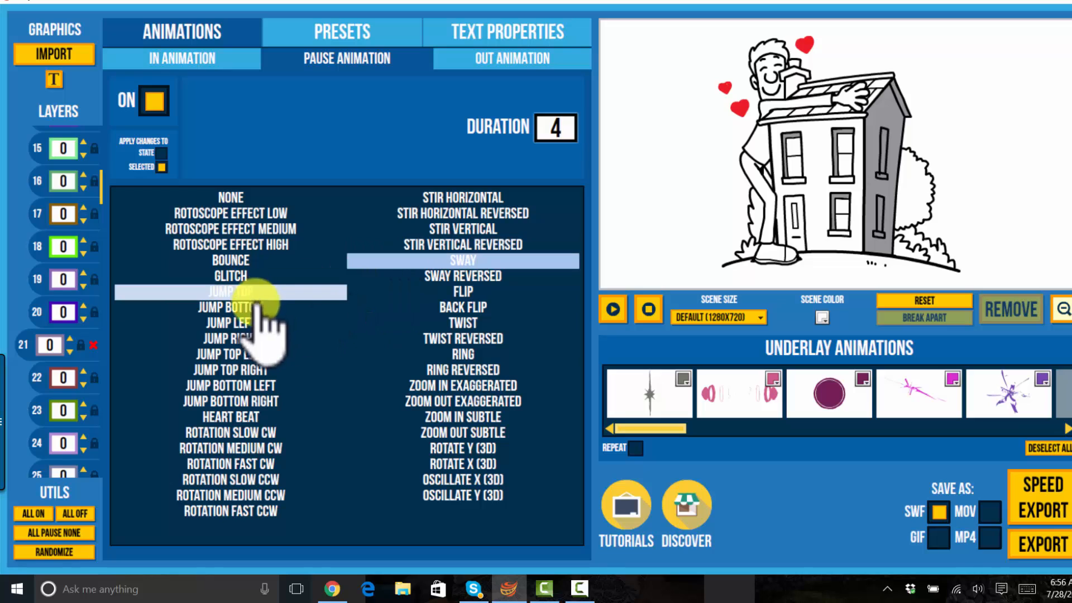
Step: Apply the same Sway pause animation with a duration of 4 to the man's other eye on layer 22
left_click(38, 378)
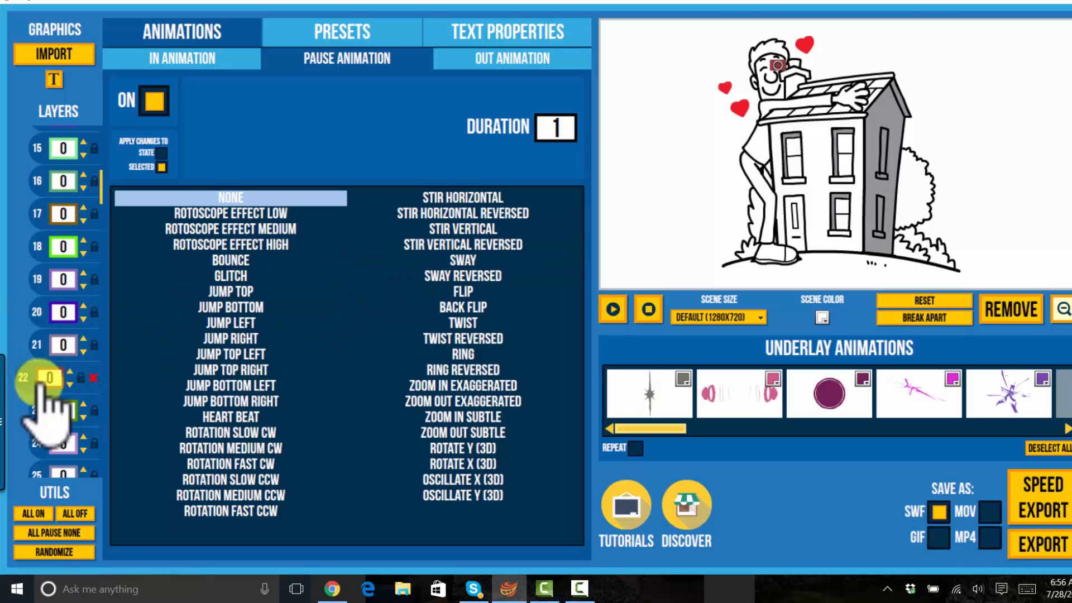
left_click(506, 261)
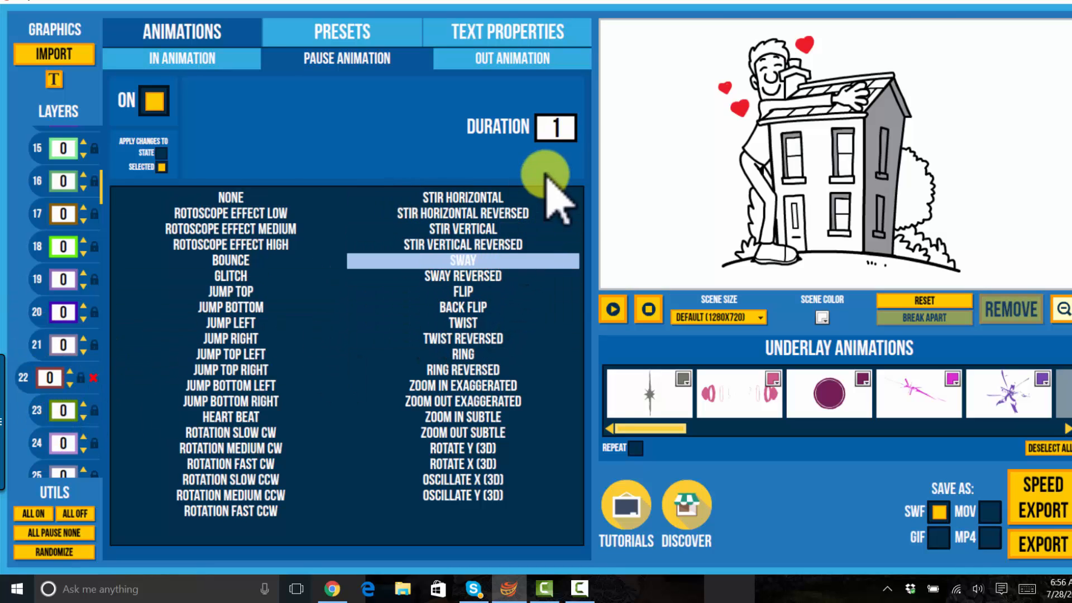
key("BackSpace")
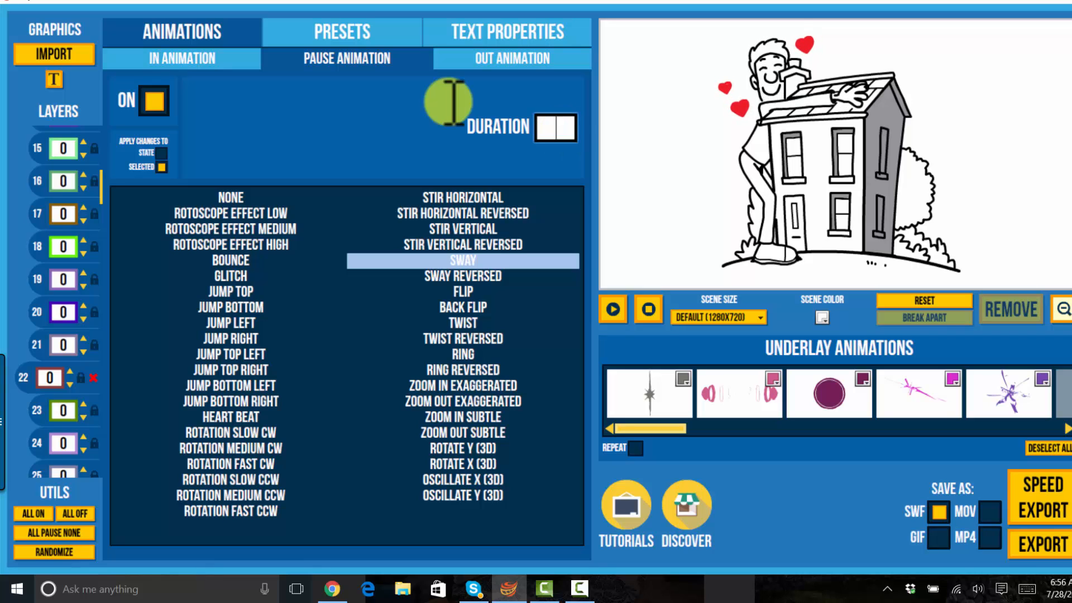
type("4")
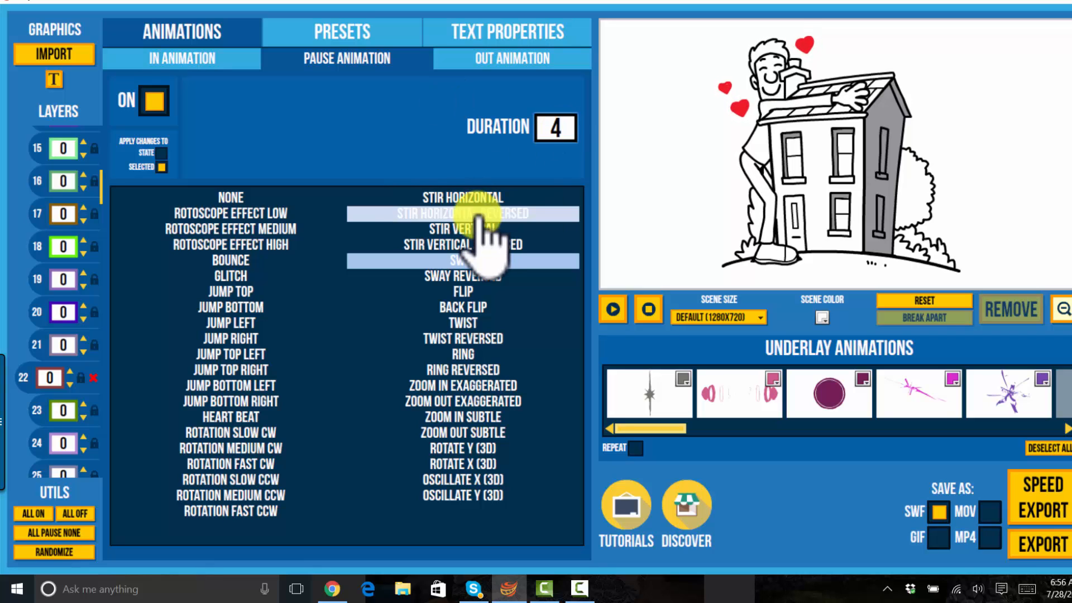
Step: Set the pause animation of the man's eyebrow on layer 24 to Sway Reversed
left_click(35, 352)
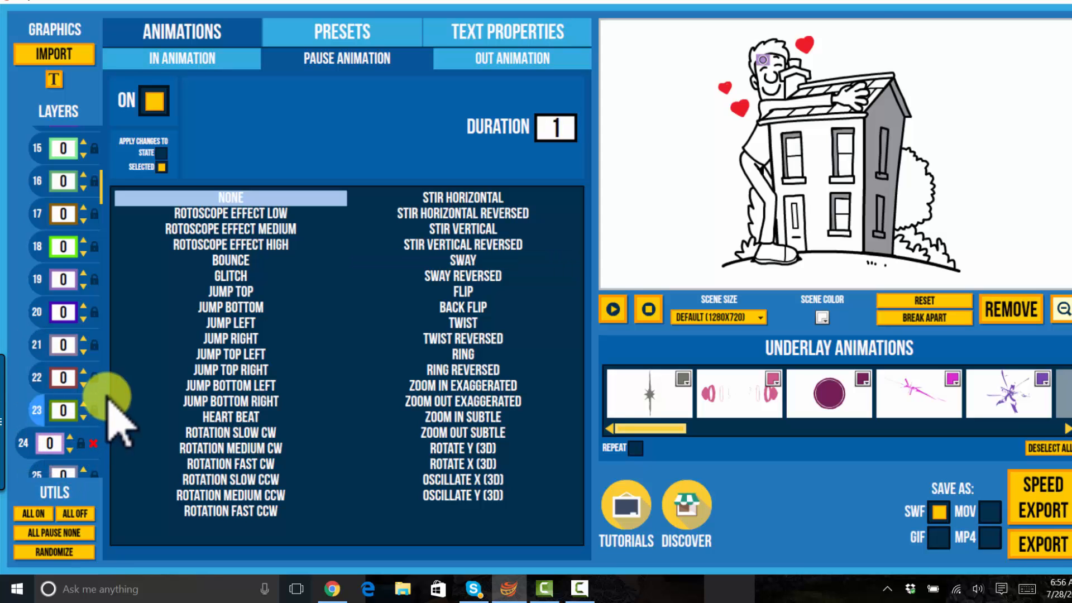
left_click(446, 276)
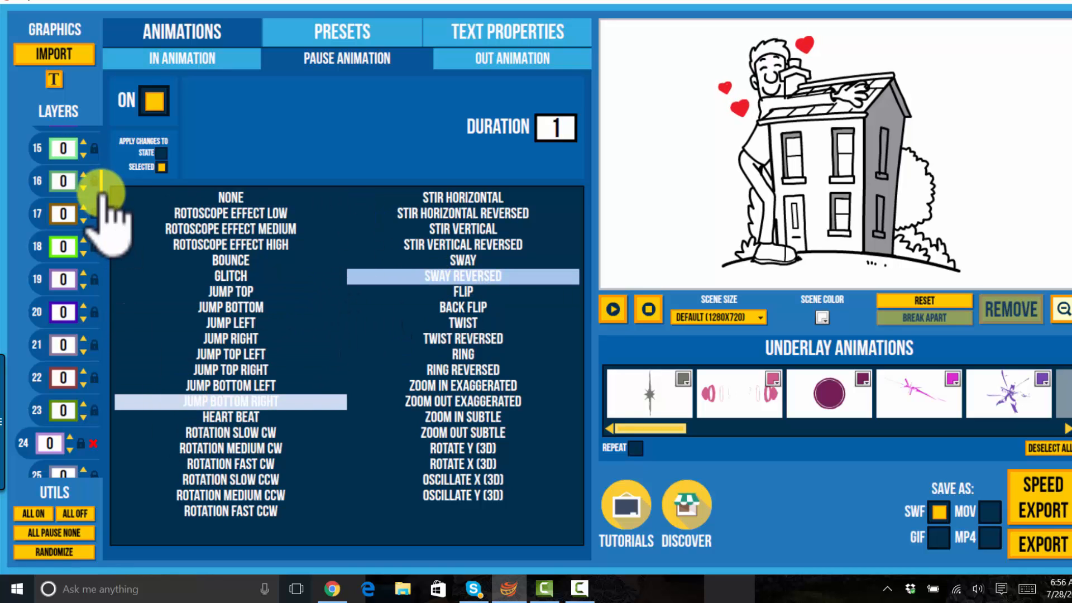
Step: Check which parts of the drawing layers 22 to 27 hold to find the man's other eyebrow
left_click(754, 68)
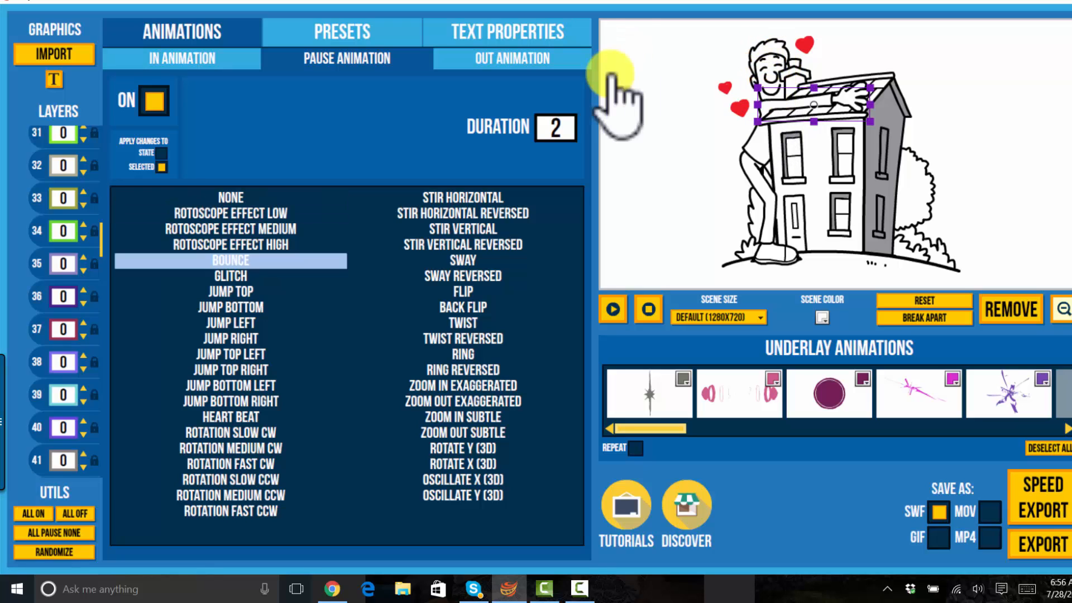
left_click(623, 51)
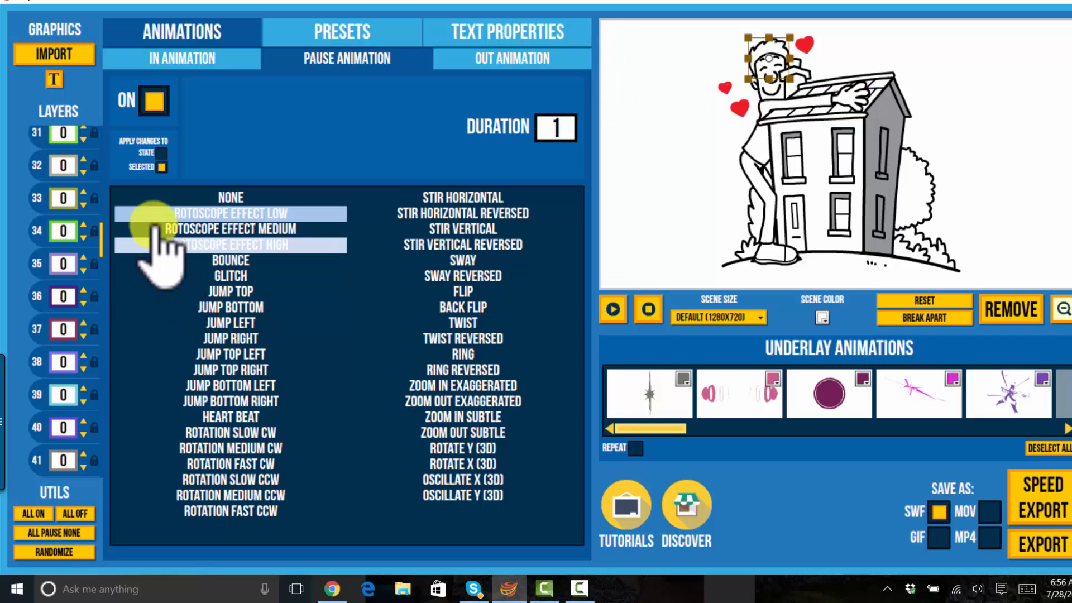
scroll(101, 224, "up", 5)
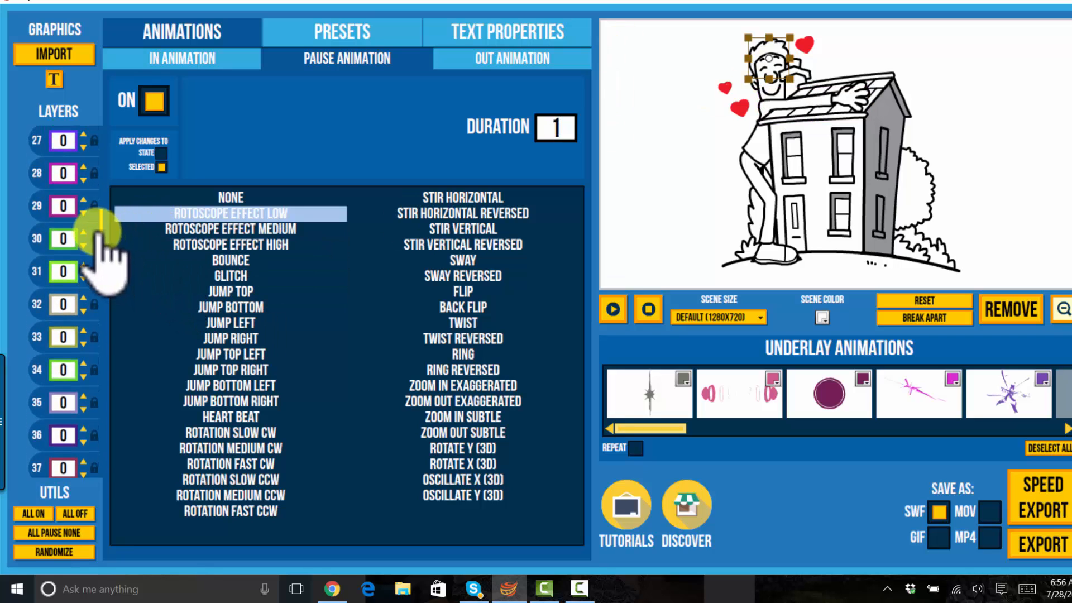
scroll(96, 224, "up", 1)
left_click(36, 200)
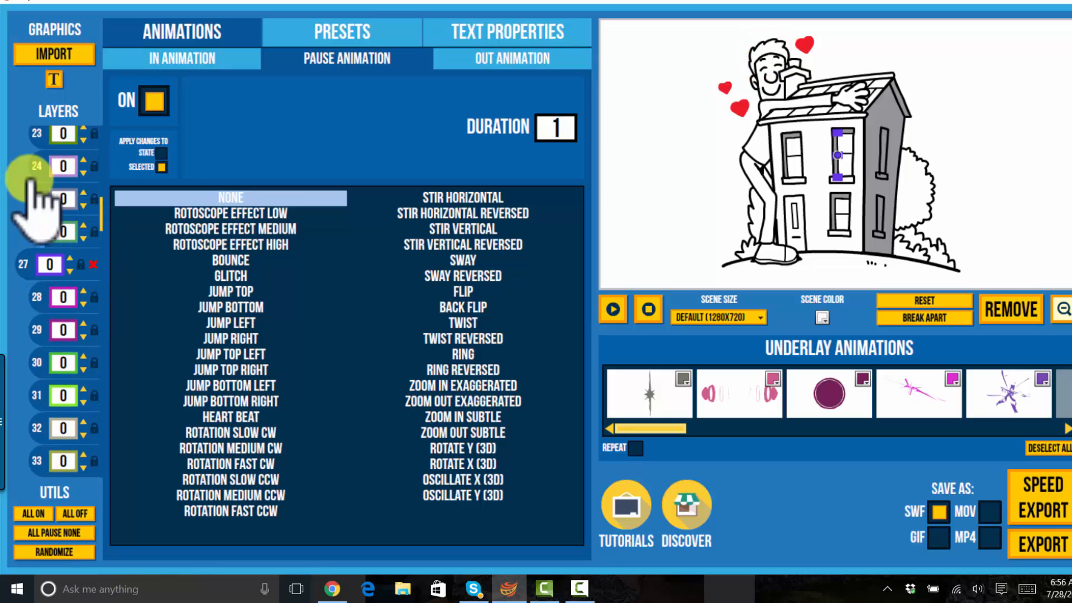
left_click(36, 231)
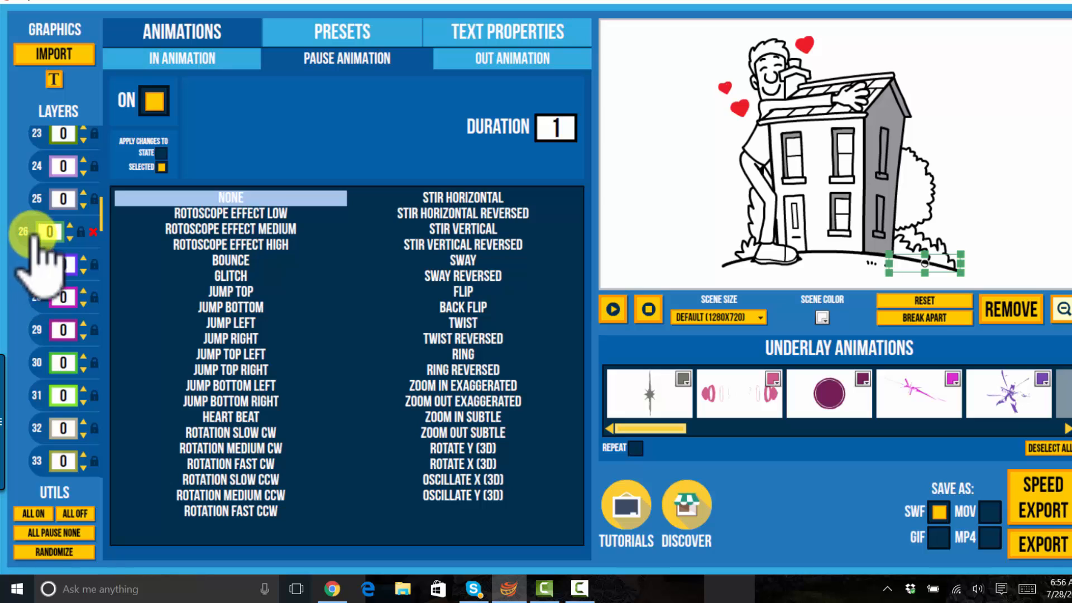
left_click(35, 201)
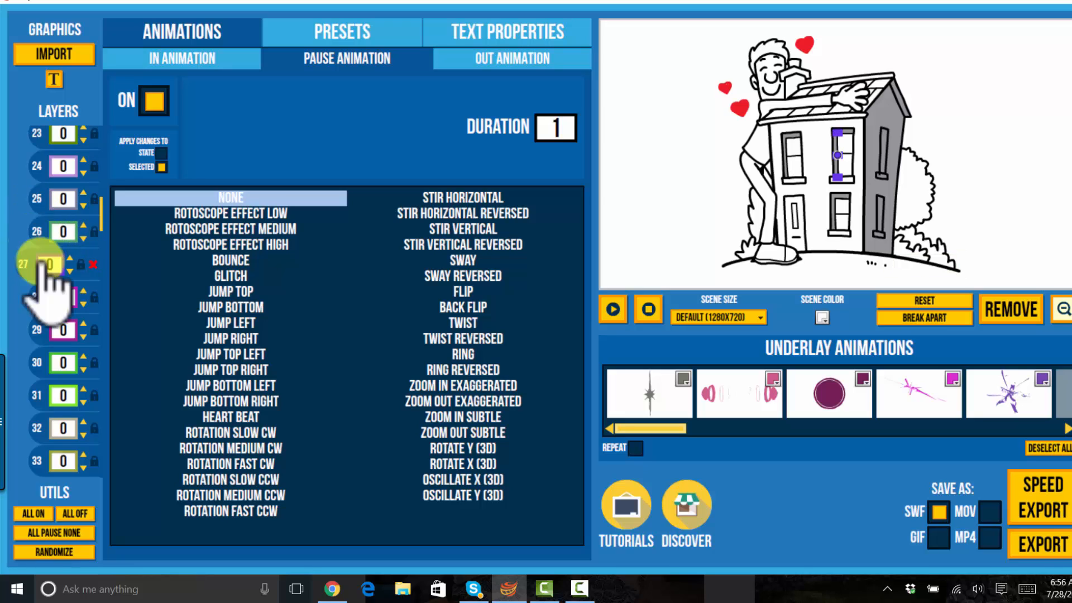
left_click(36, 190)
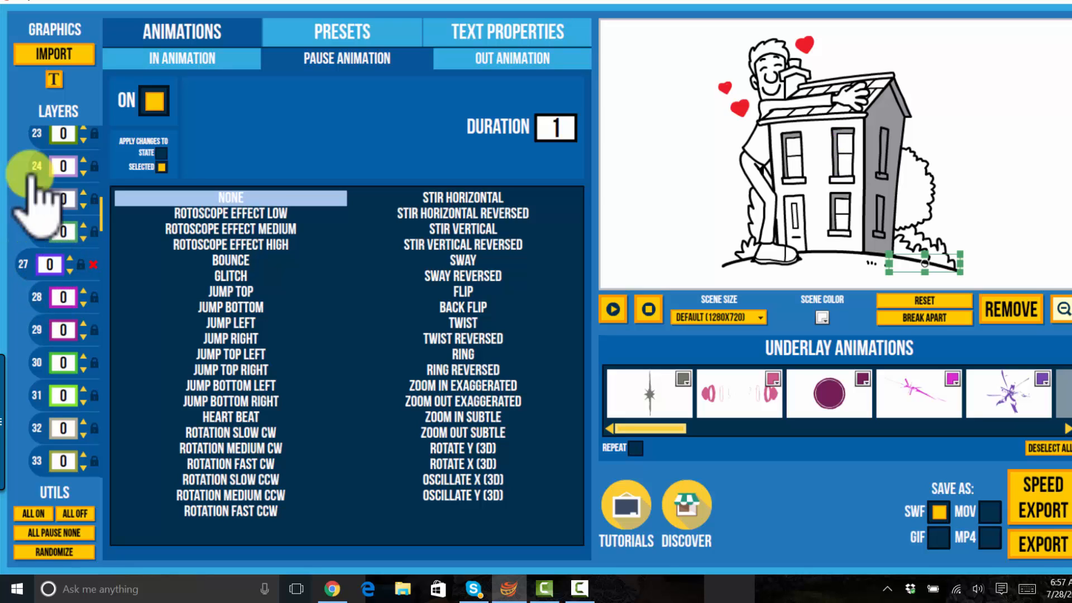
left_click(31, 136)
left_click(32, 166)
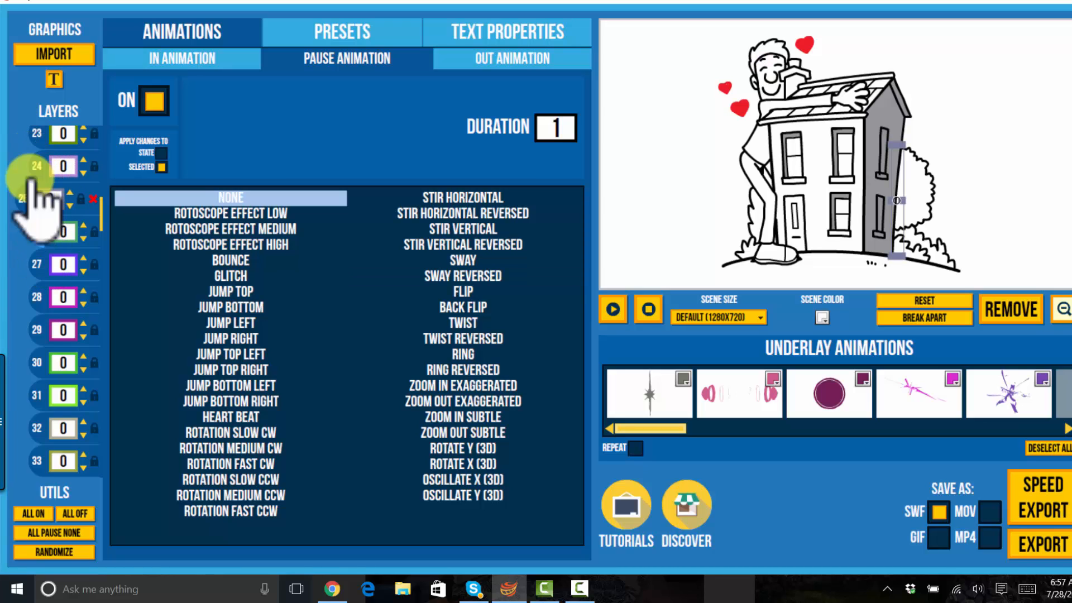
left_click_drag(101, 225, 96, 217)
left_click(54, 254)
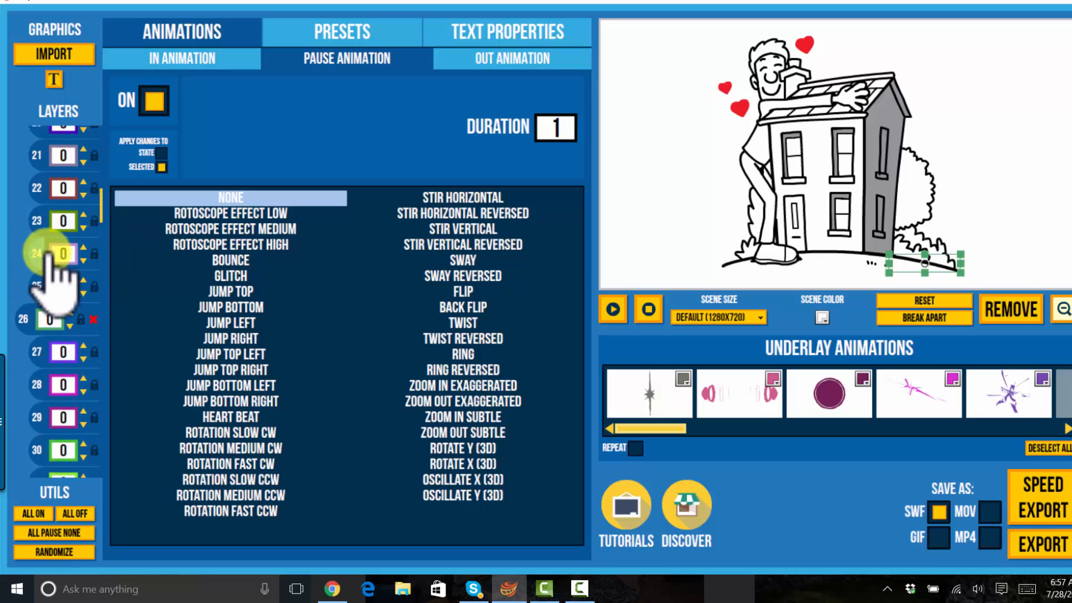
left_click(43, 159)
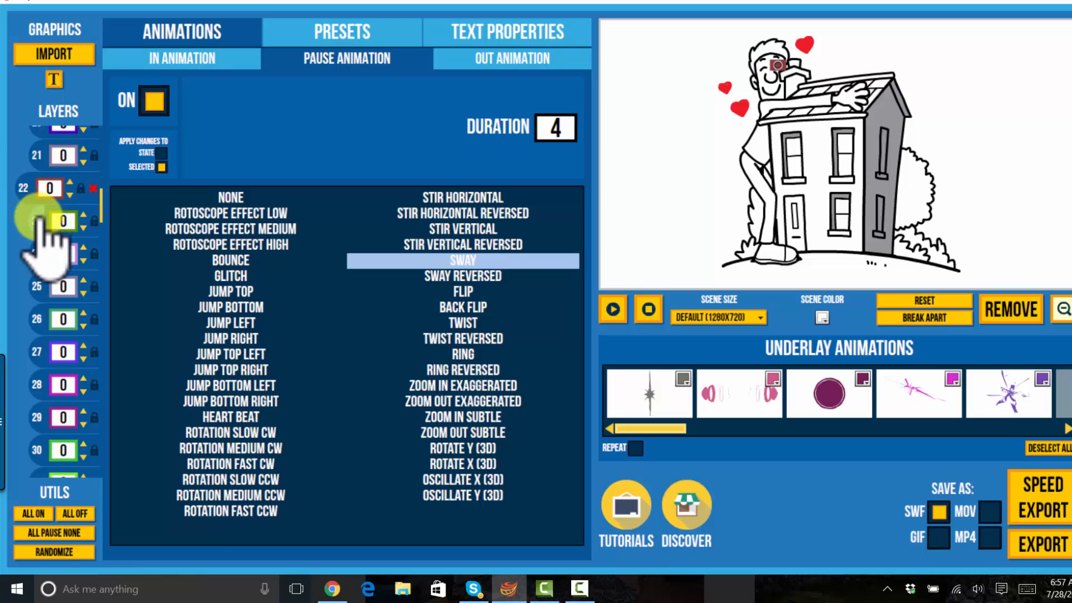
Step: Set the pause animation of the man's other eyebrow on layer 23 to Sway Reversed
left_click(38, 179)
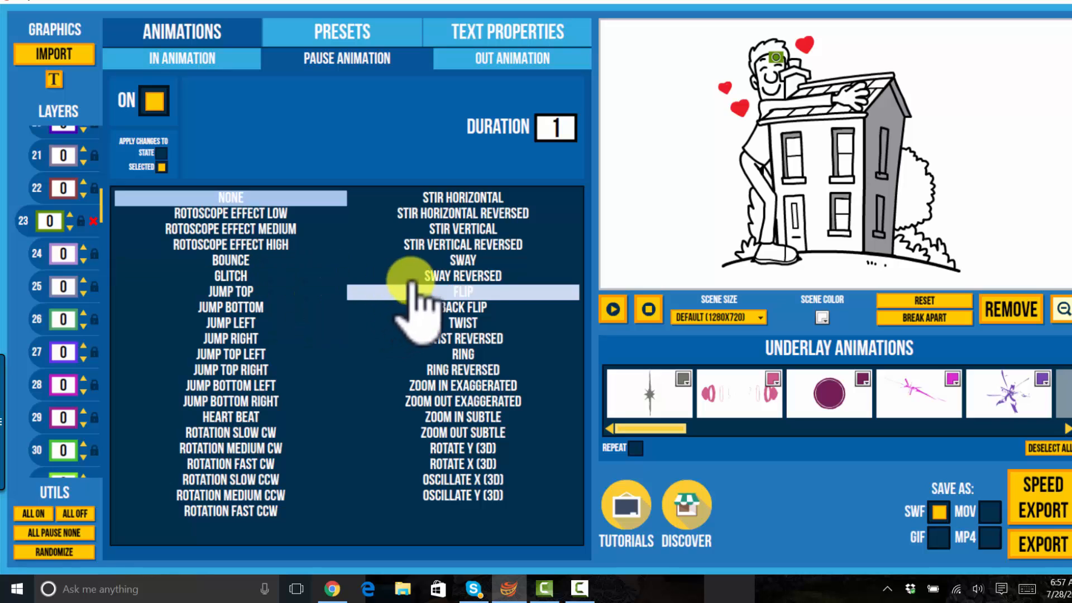
left_click(427, 272)
left_click(437, 276)
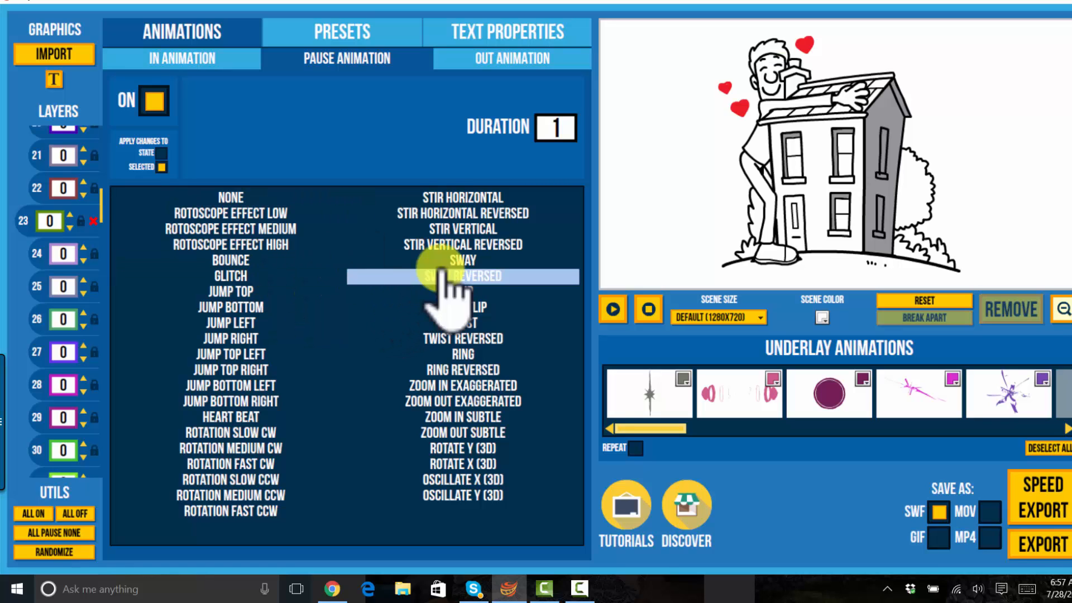
Step: Set the pause animation duration of the man's other eyebrow on layer 23 to 4
key("BackSpace")
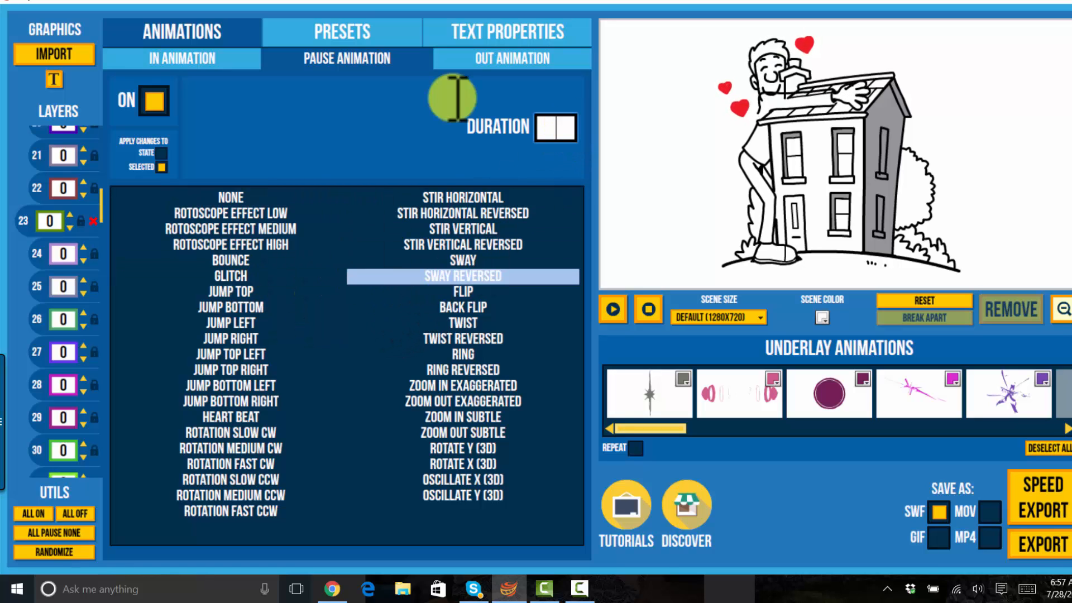
type("4")
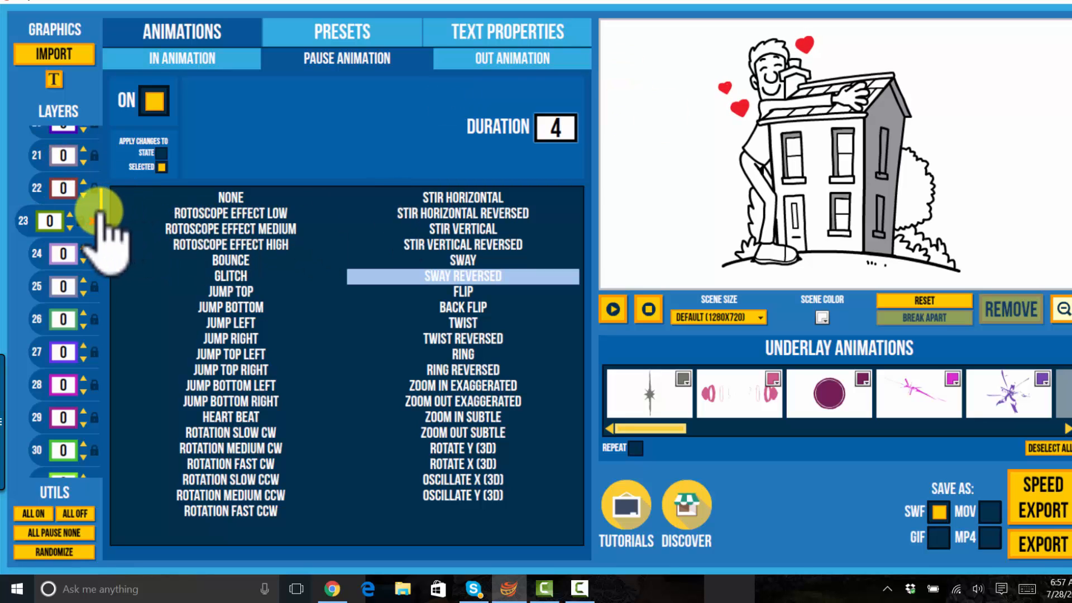
Step: Set the pause animation of the man's mouth on layer 19 to Zoom In Subtle with a duration of 4, comparing other zoom variants
left_click_drag(100, 215, 48, 178)
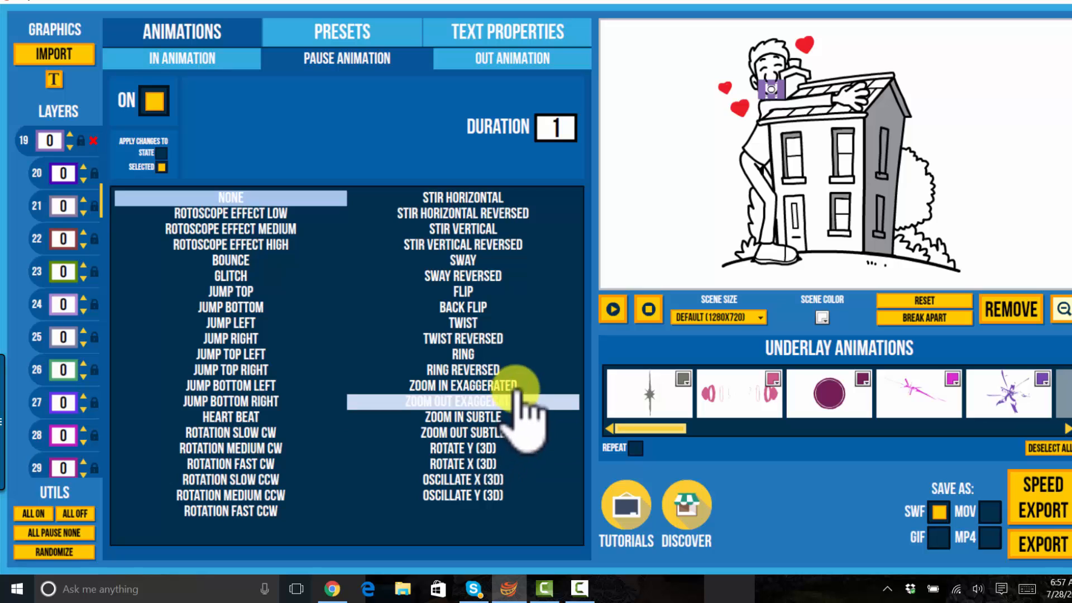
left_click(505, 420)
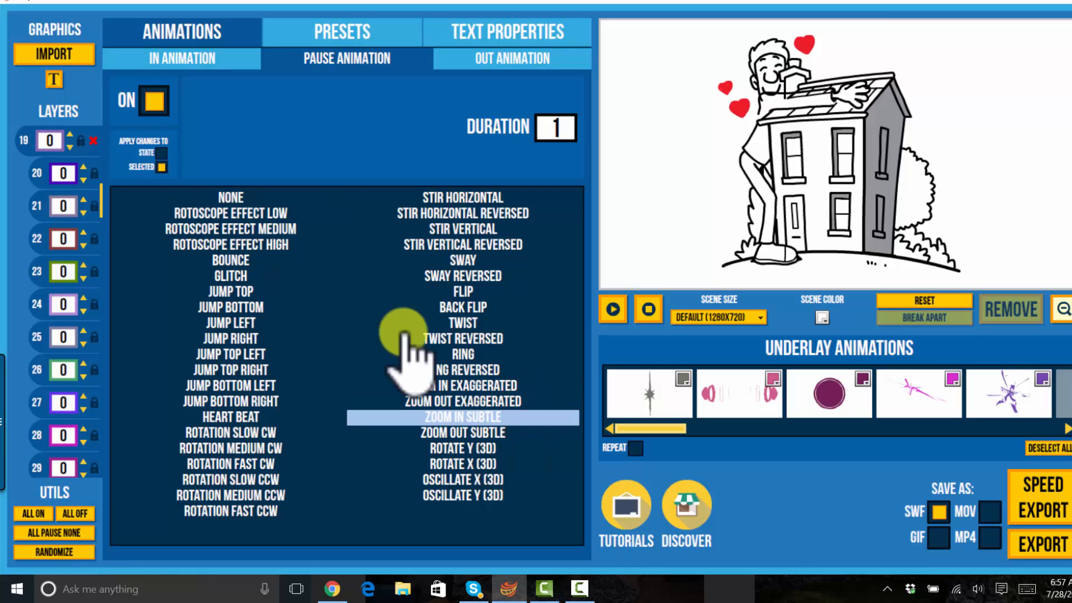
left_click(489, 433)
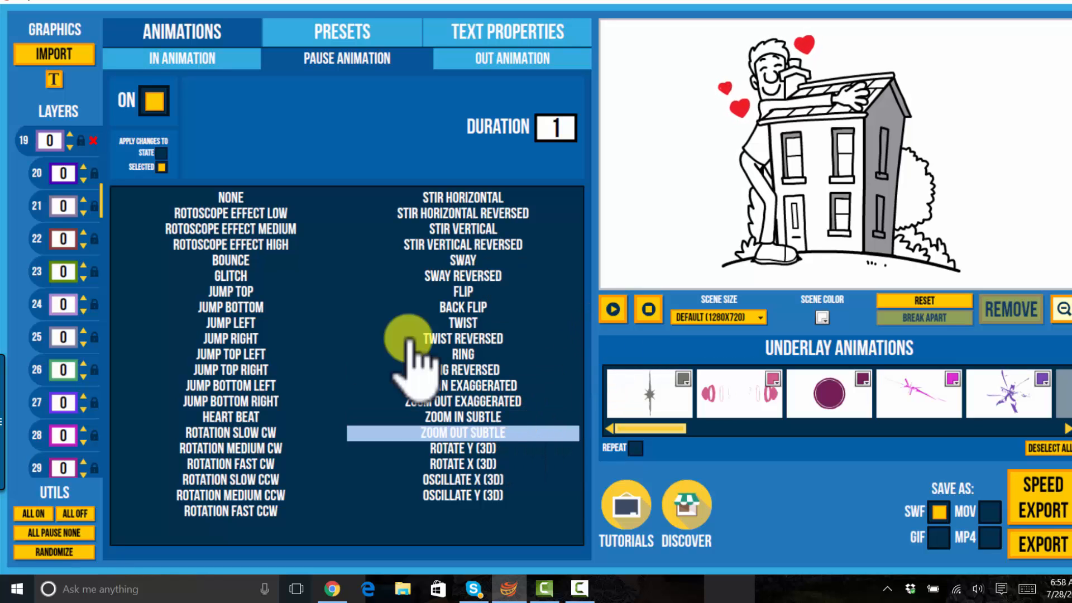
left_click(555, 128)
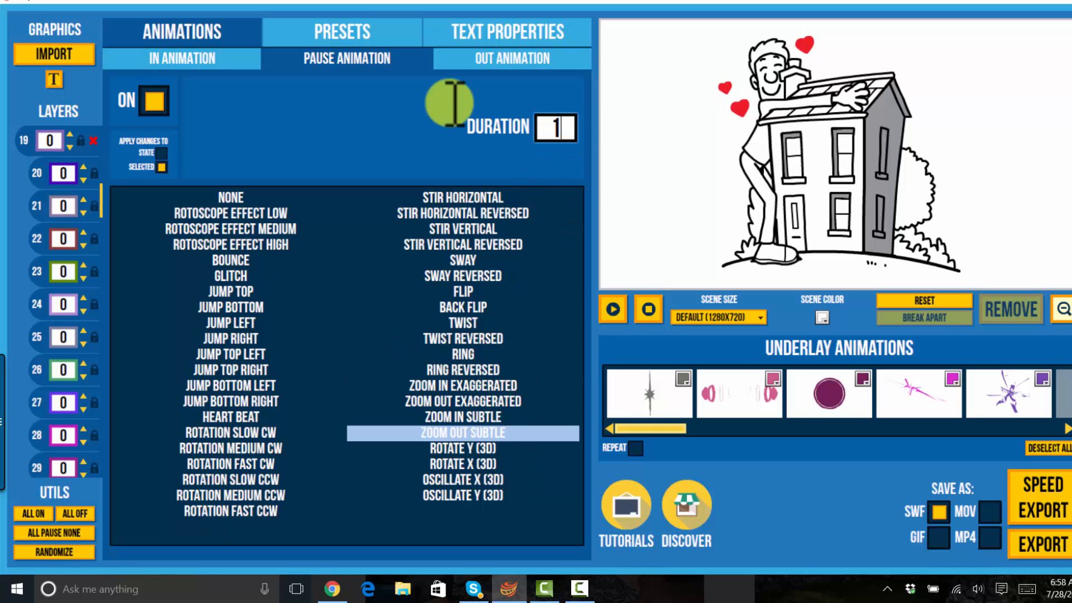
key("BackSpace")
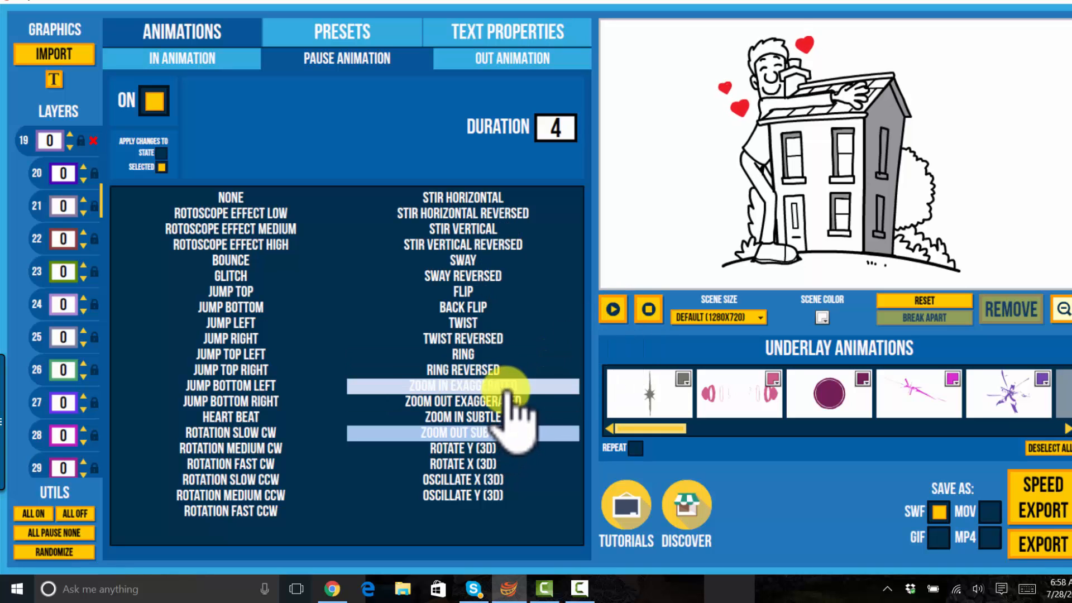
left_click(408, 386)
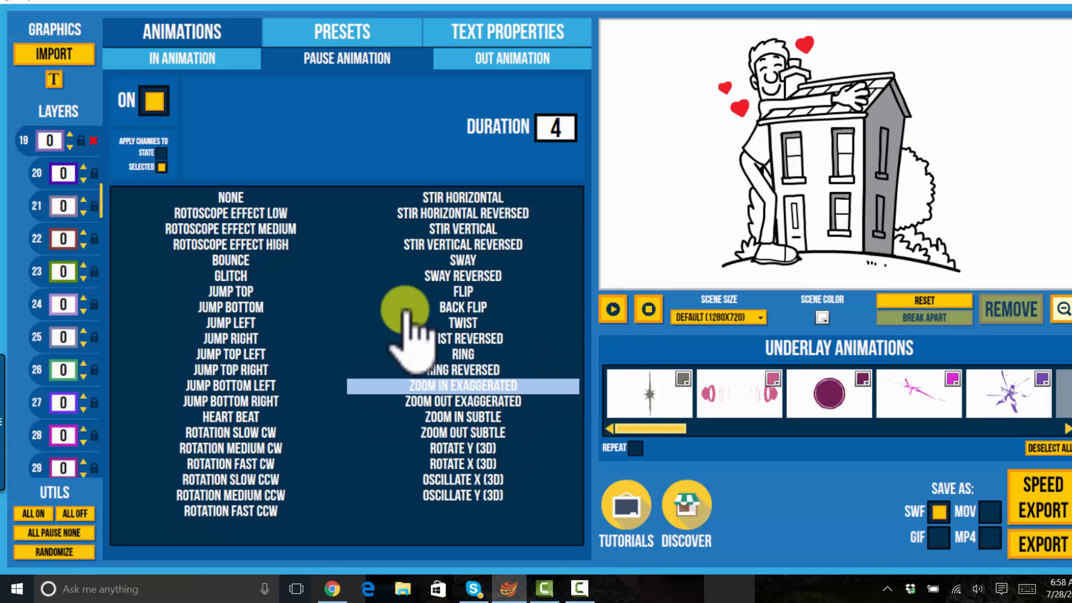
left_click(612, 309)
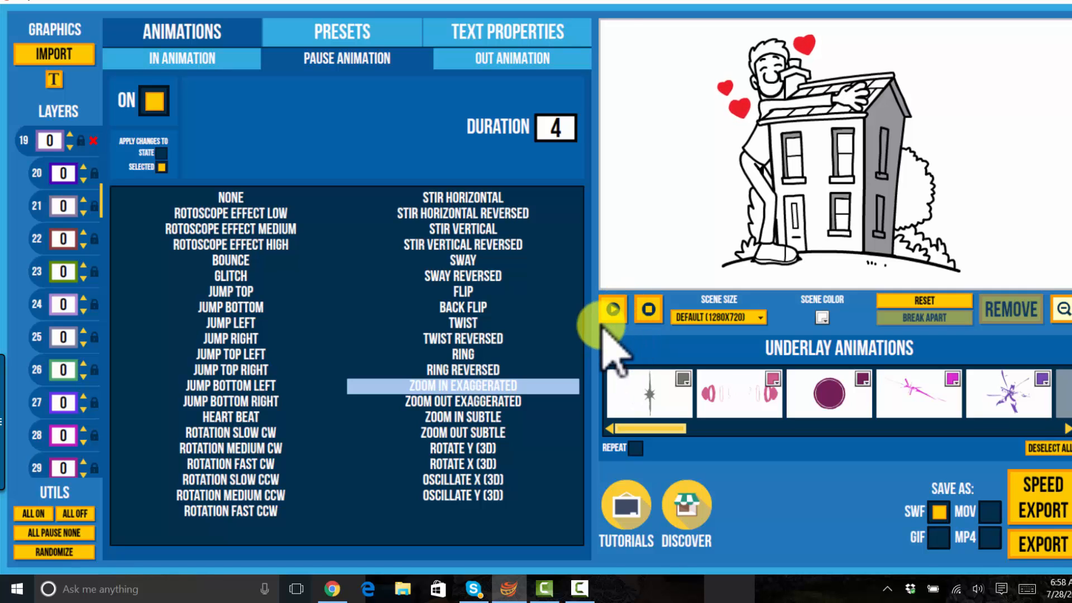
left_click(513, 419)
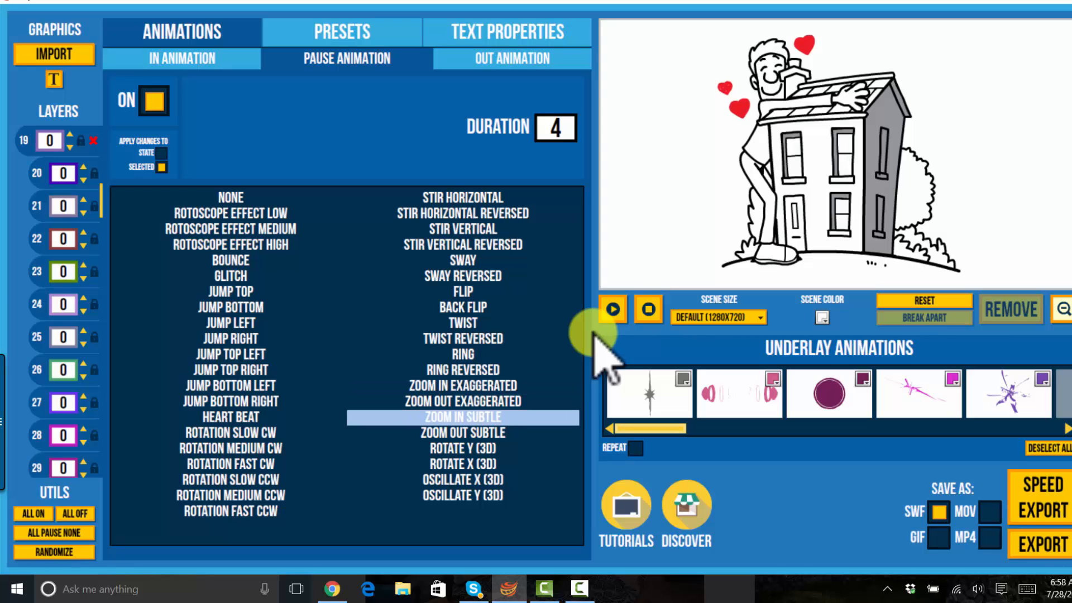
Step: Set the outer small bush's pause animation to Glitch with duration 2, and the tall bush beside the house to Sway with duration 2
left_click(943, 247)
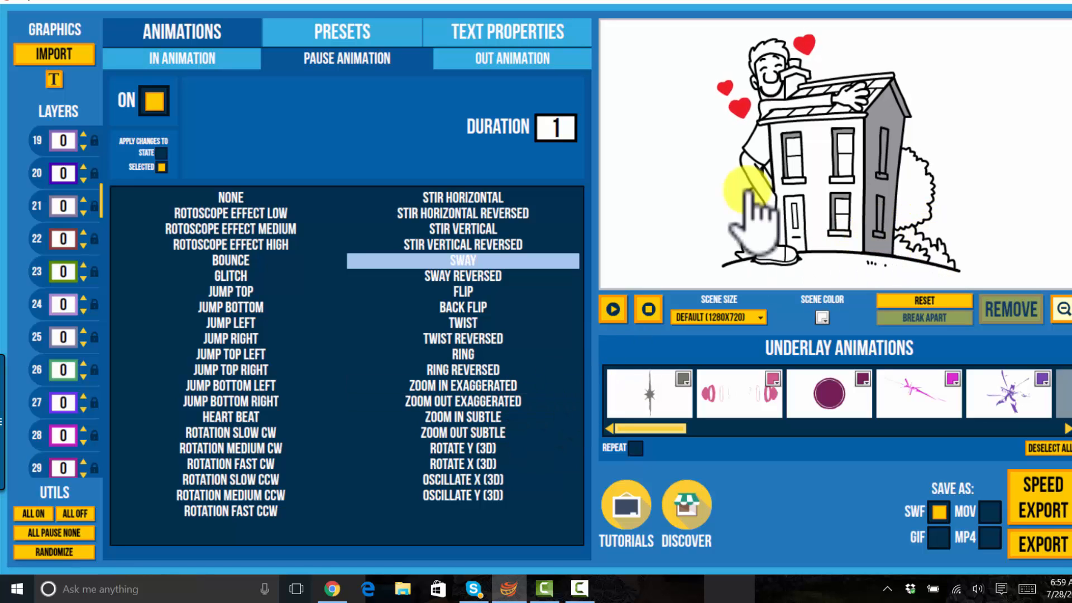
left_click(751, 210)
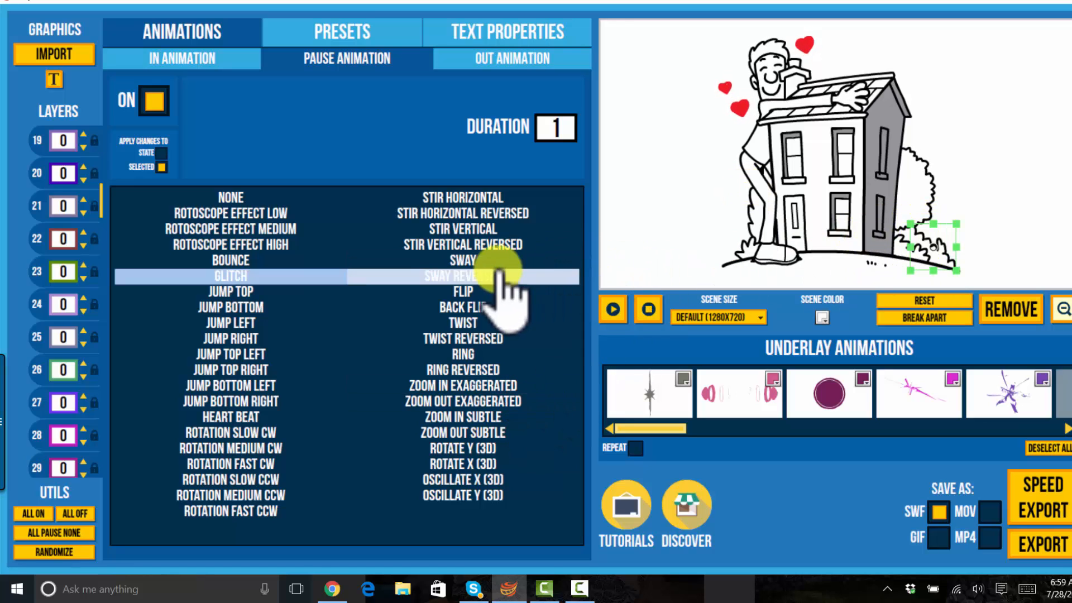
left_click_drag(569, 124, 458, 97)
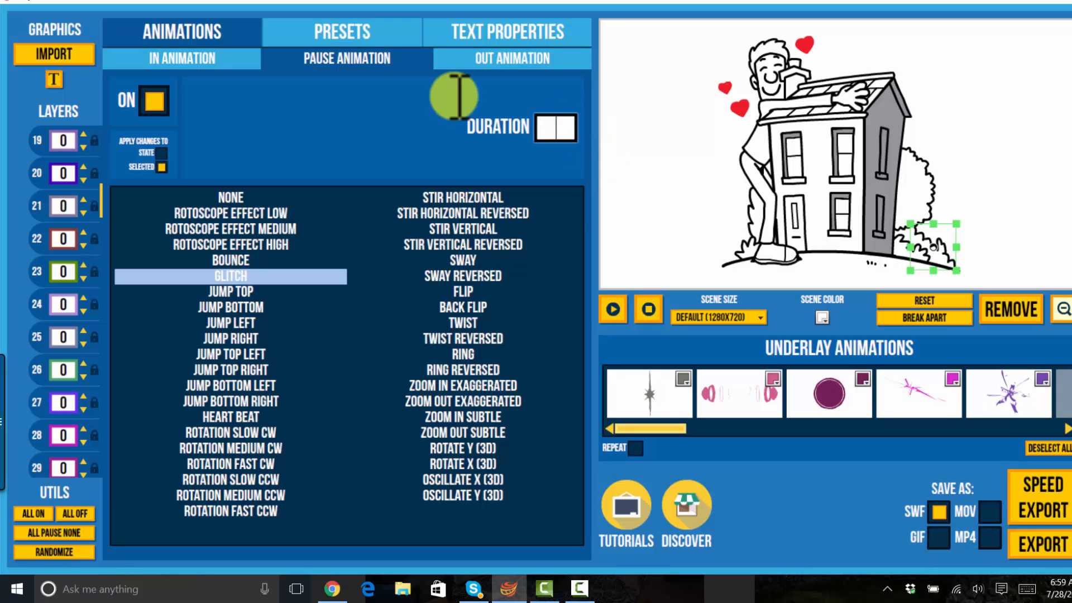
type("2")
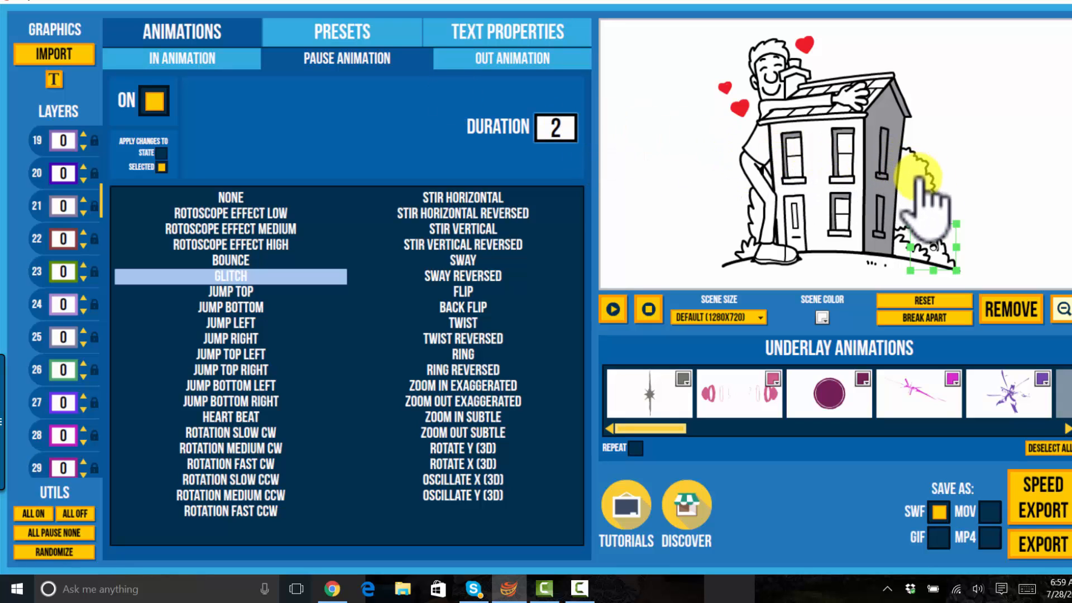
left_click(751, 148)
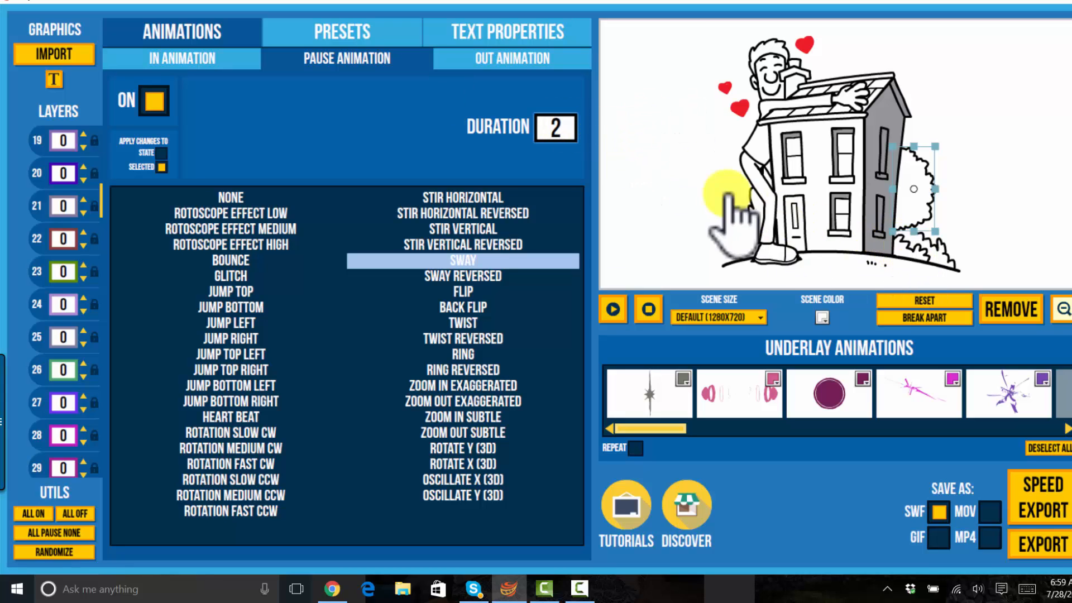
Step: Check the parts of the drawing around the bushes and layers 55 to 59 to find the remaining small bush
left_click(911, 244)
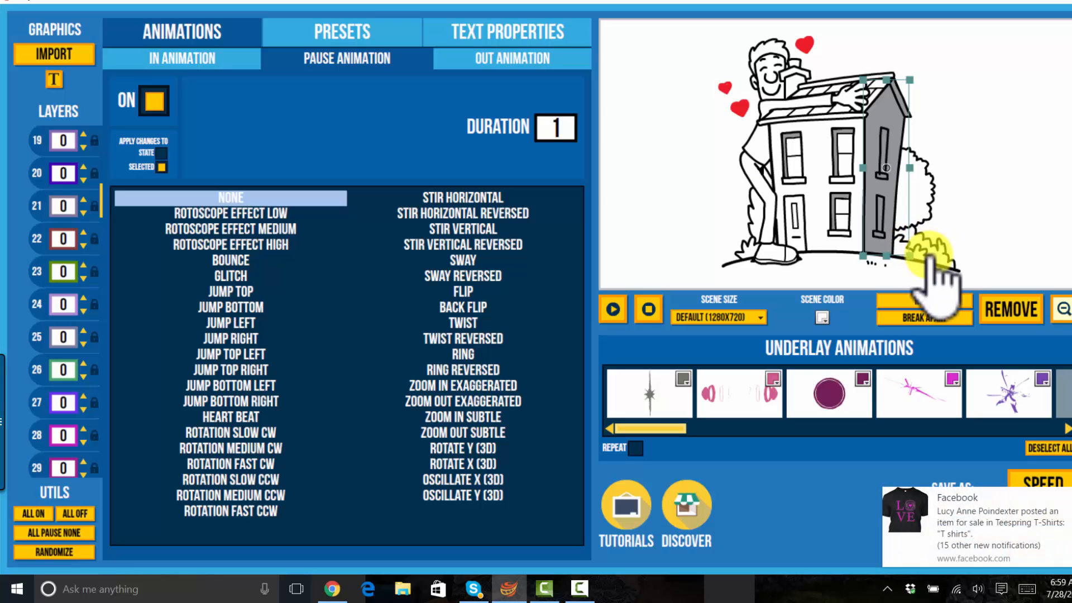
left_click(931, 263)
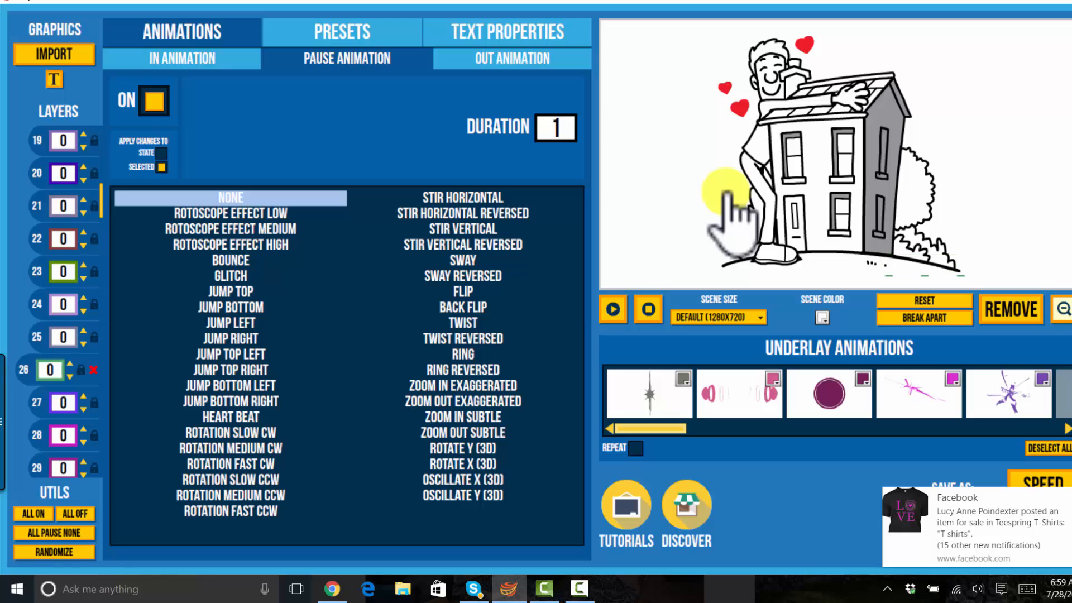
left_click(932, 263)
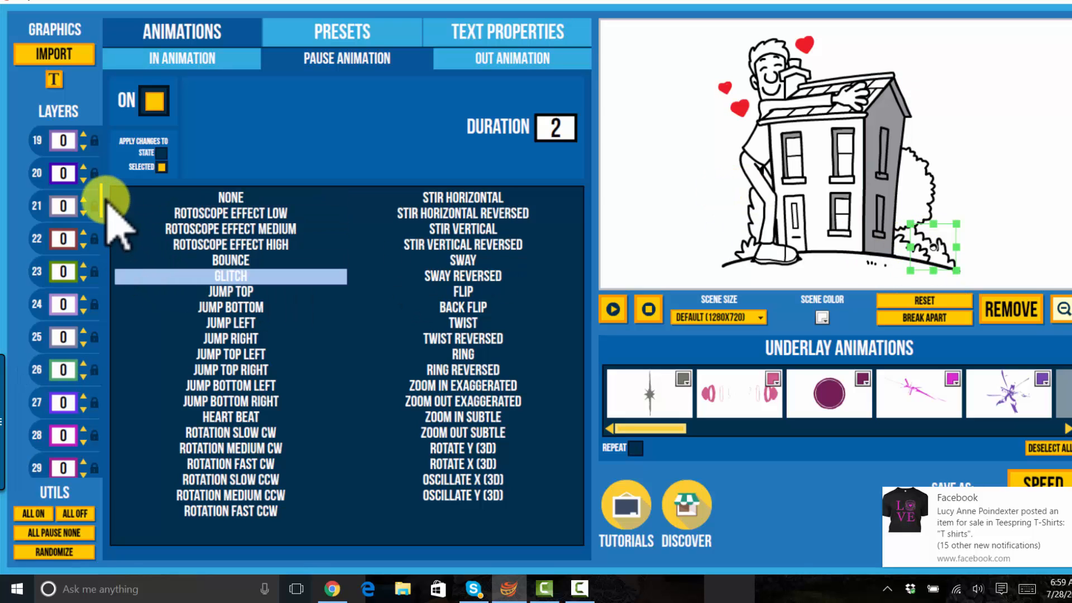
scroll(97, 262, "down", 10)
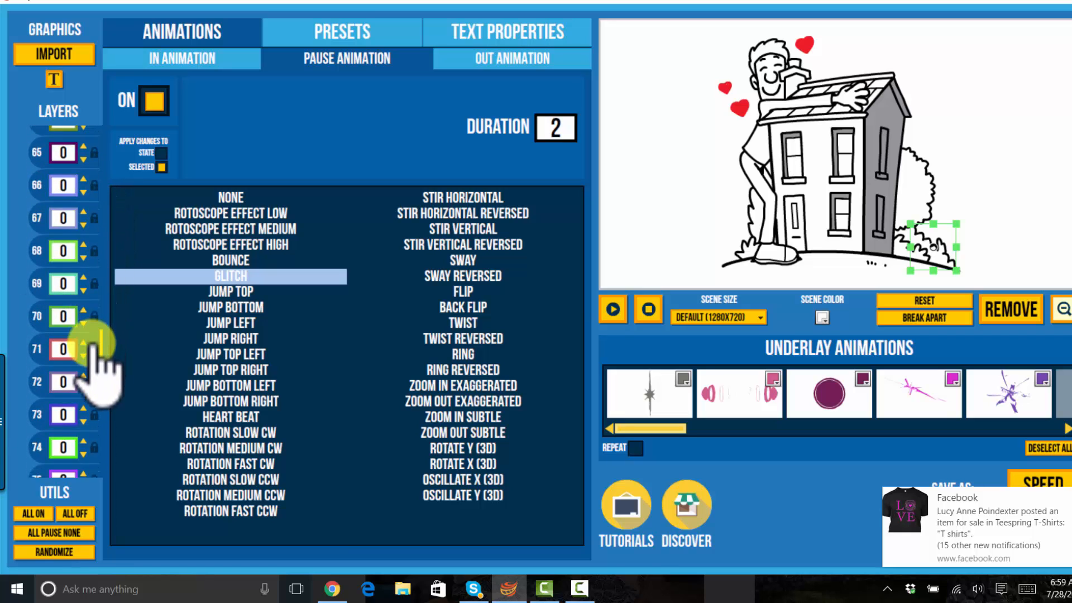
scroll(89, 330, "up", 2)
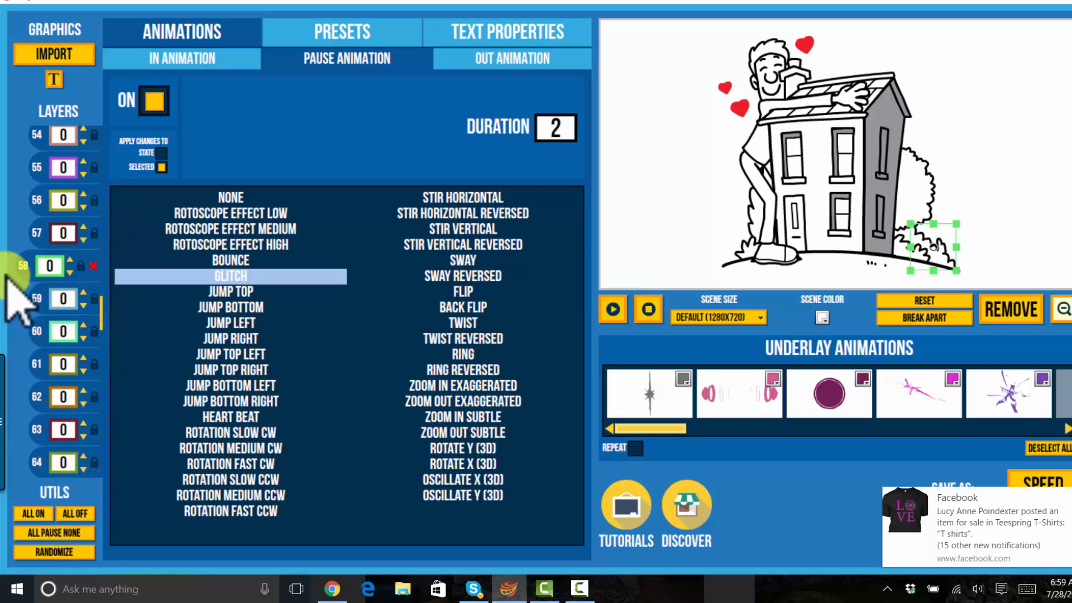
left_click(36, 175)
left_click(47, 234)
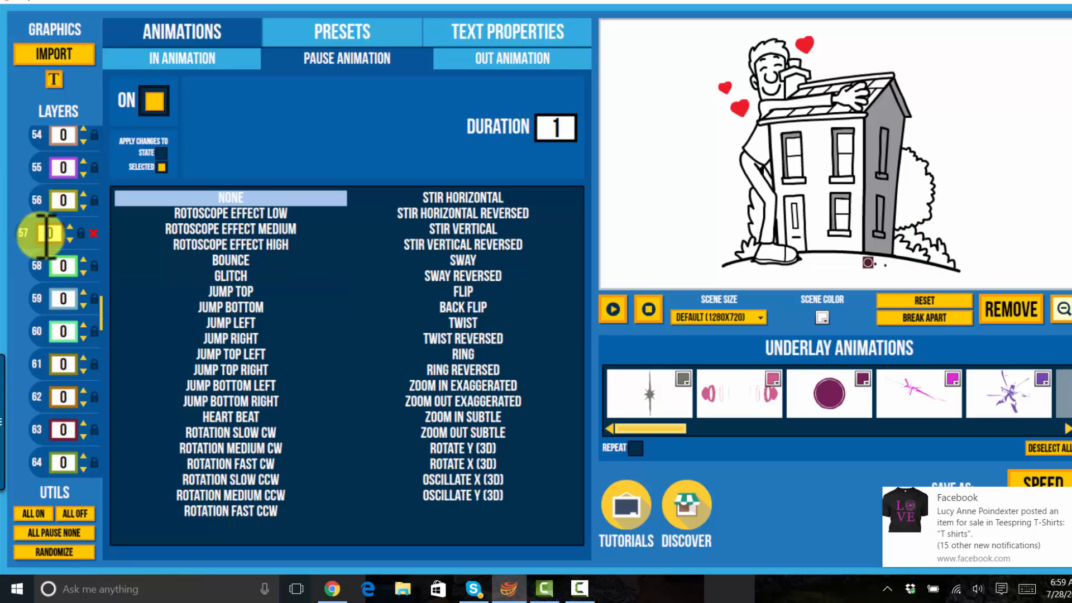
left_click(47, 265)
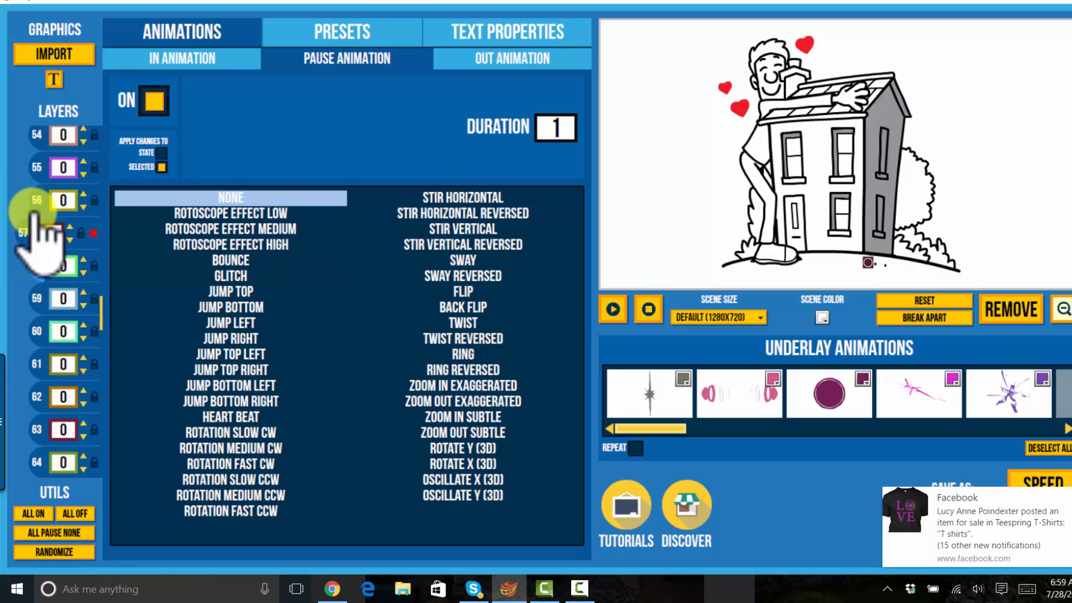
left_click(47, 302)
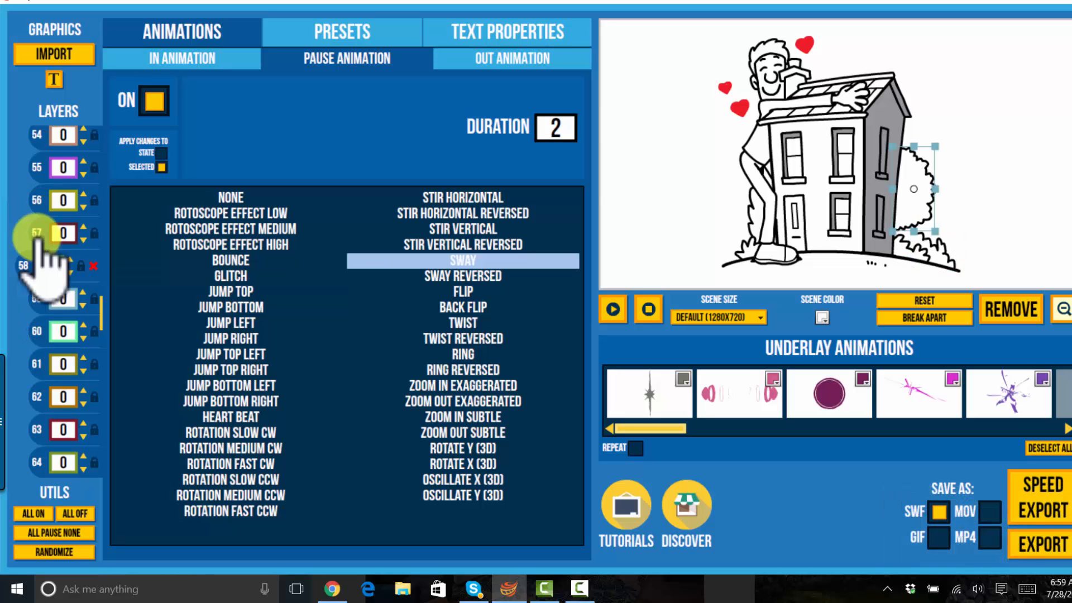
Step: Apply the Sway pause animation with a duration of 2 to the small bush next to the house on layer 60, and preview the scene
left_click(47, 331)
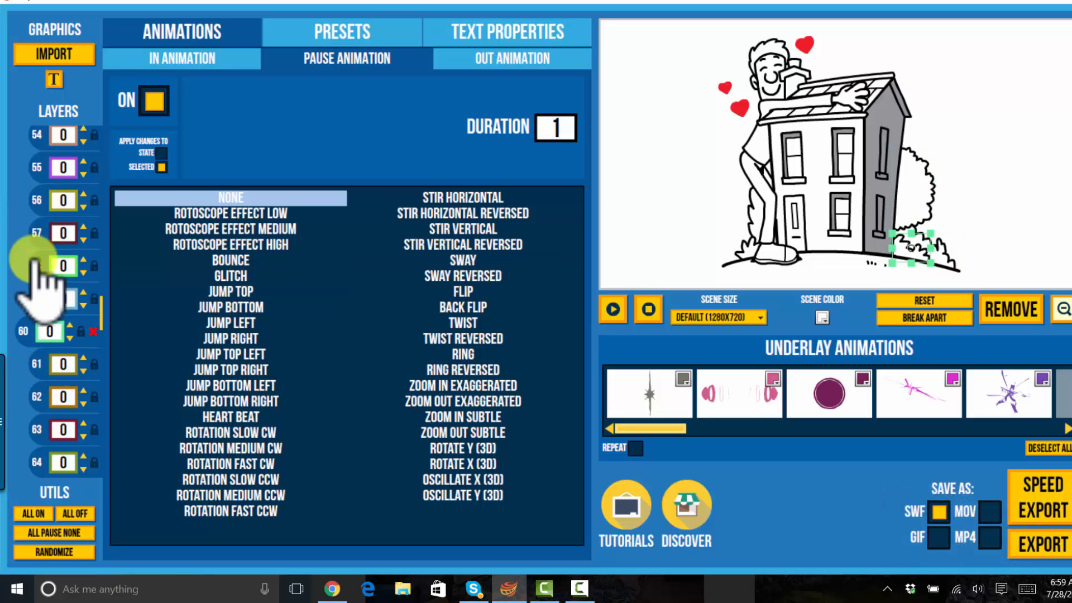
left_click(495, 261)
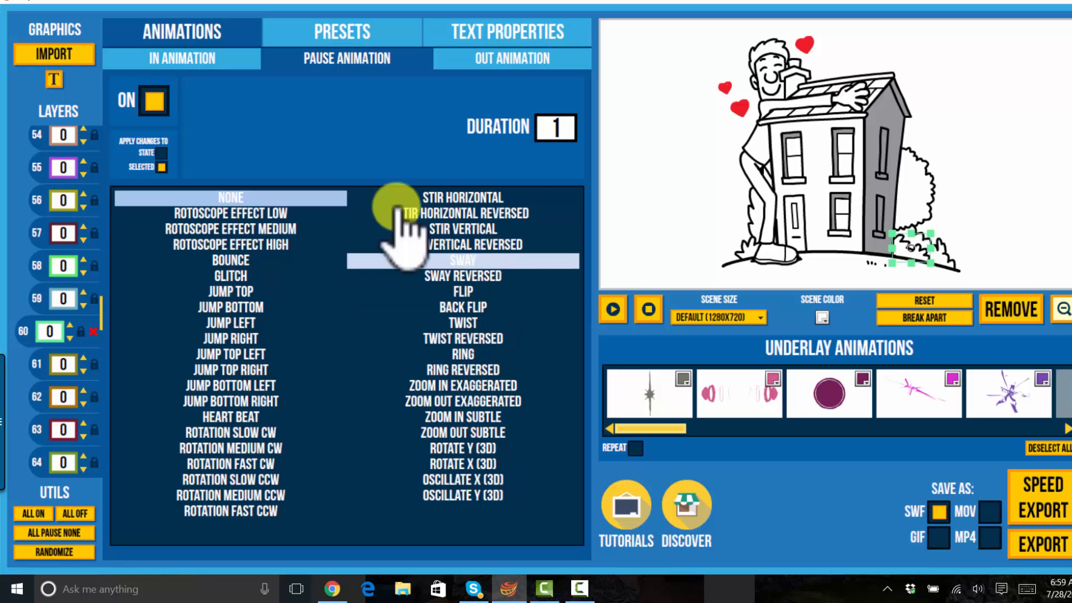
left_click(555, 128)
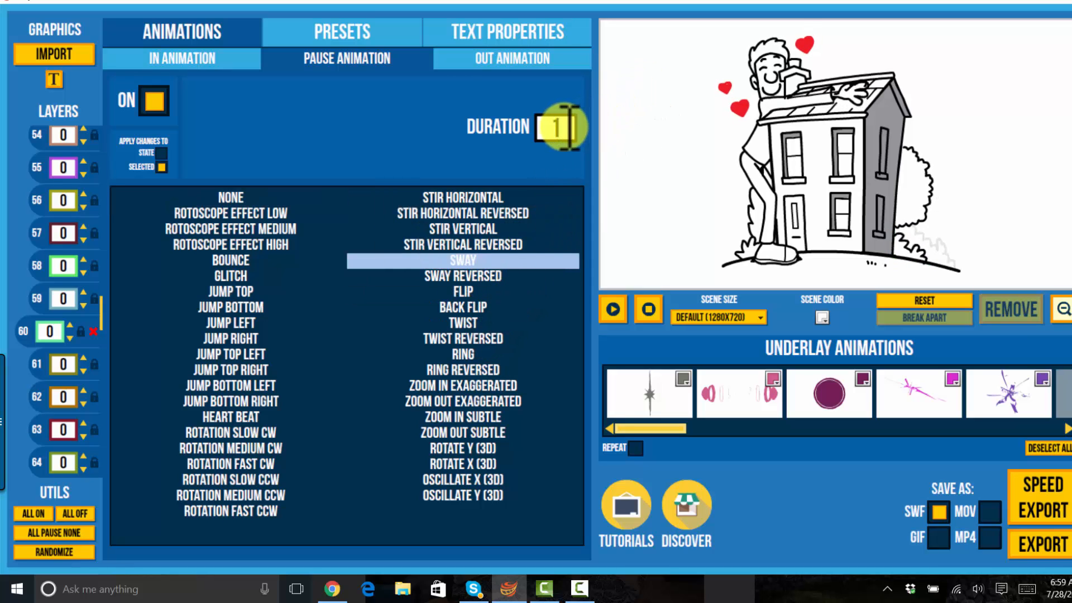
type("2")
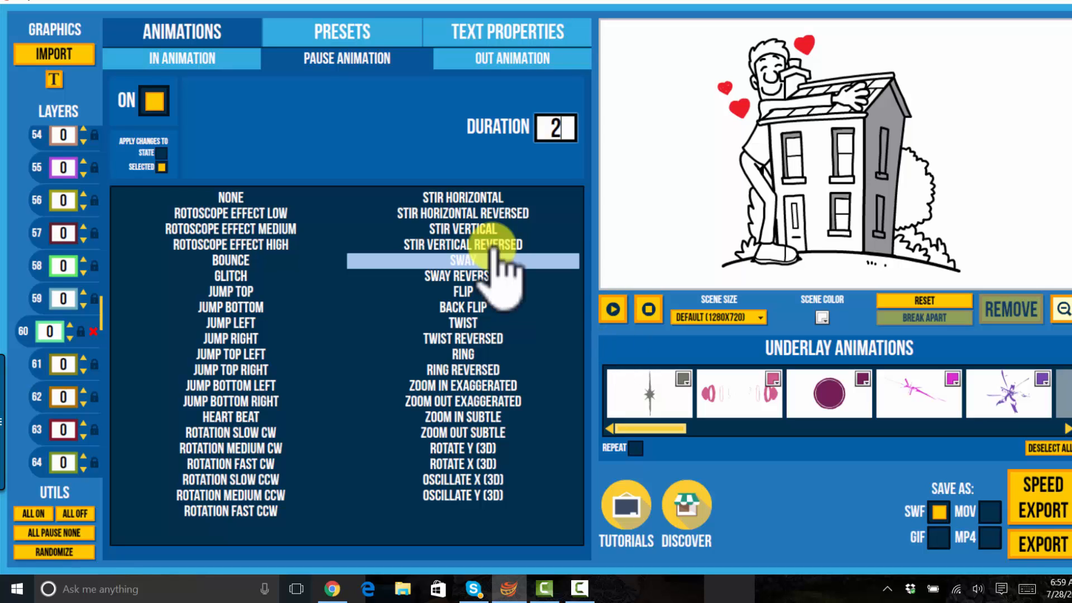
left_click(648, 309)
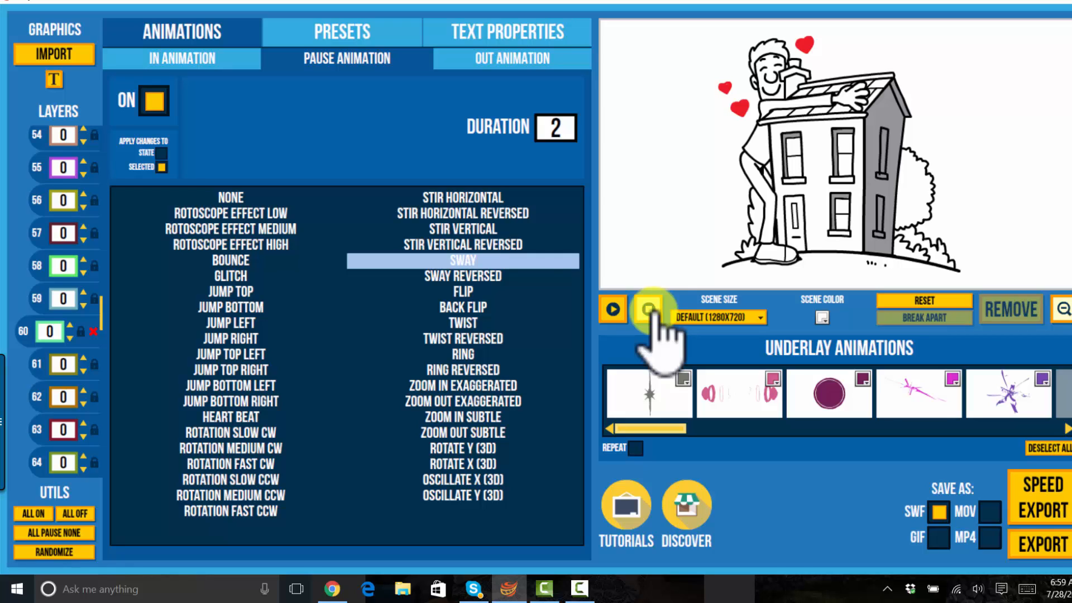
left_click(618, 311)
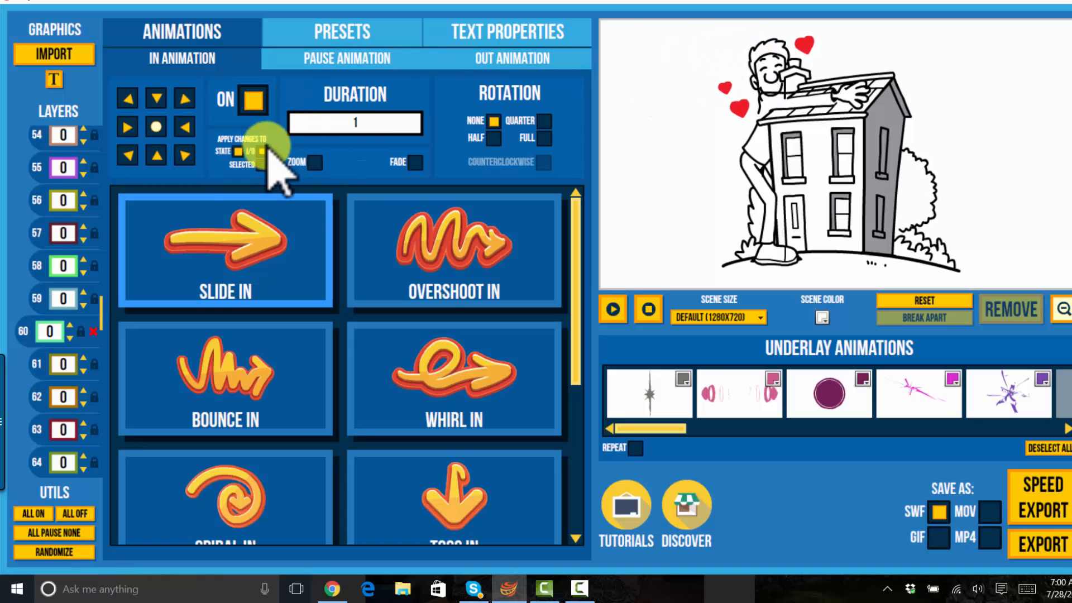
Step: Set the in animation to Bounce In and preview the scene
left_click(258, 387)
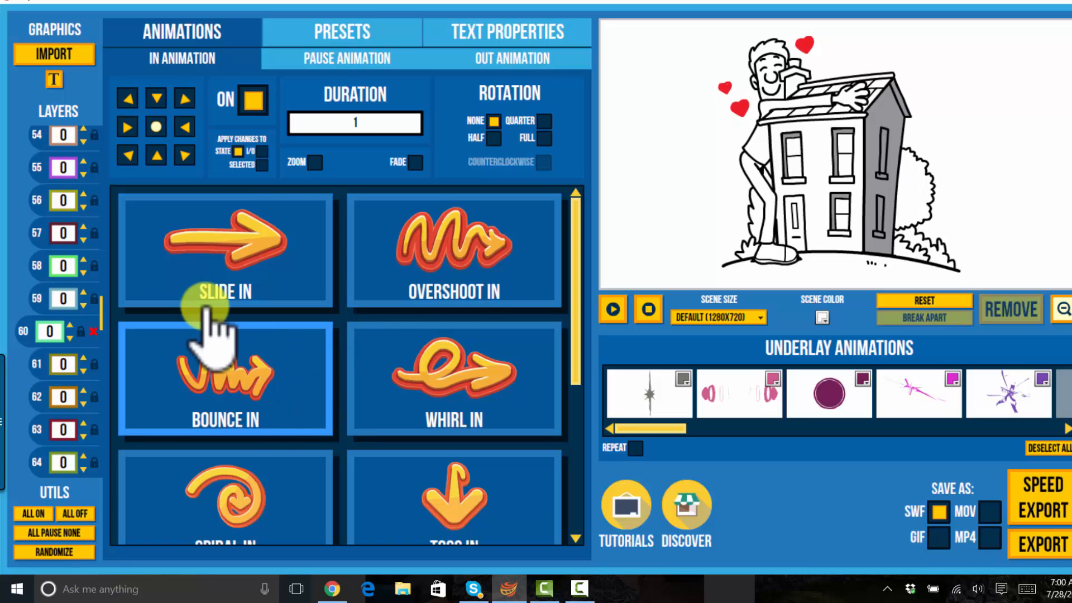
left_click(613, 310)
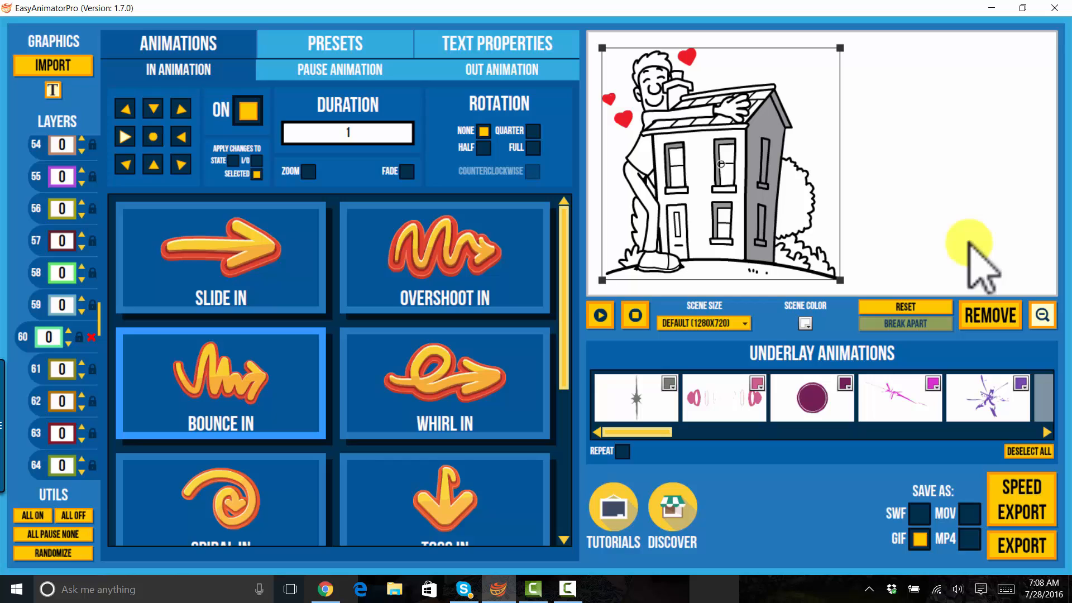
Step: Add the title text "How To Create Subtle Image Animations Using Easy Animator Pro" and place it in the empty area beside the house
left_click(969, 244)
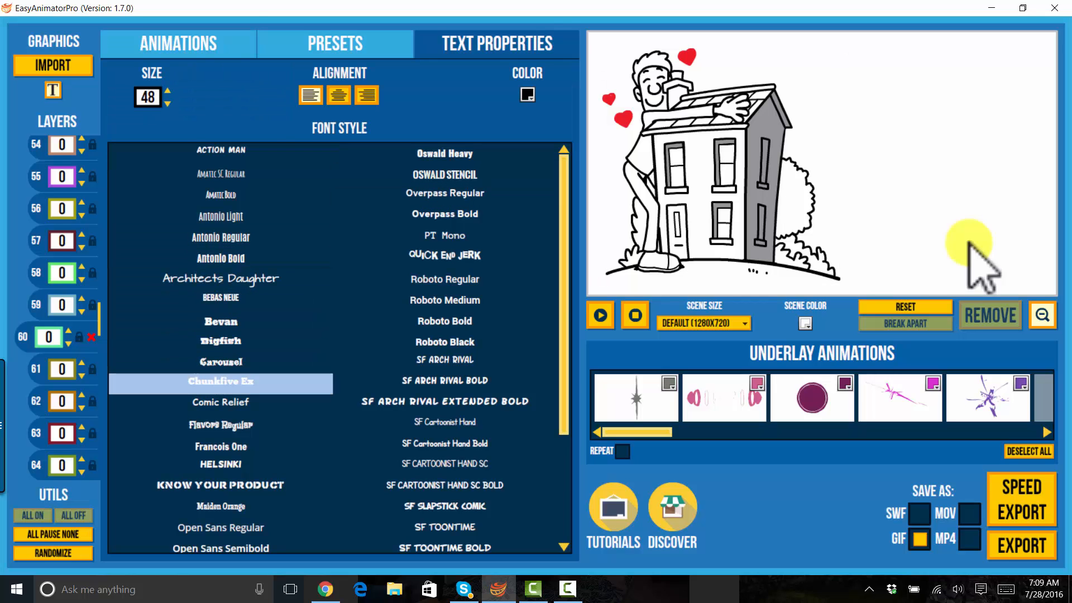
left_click(969, 244)
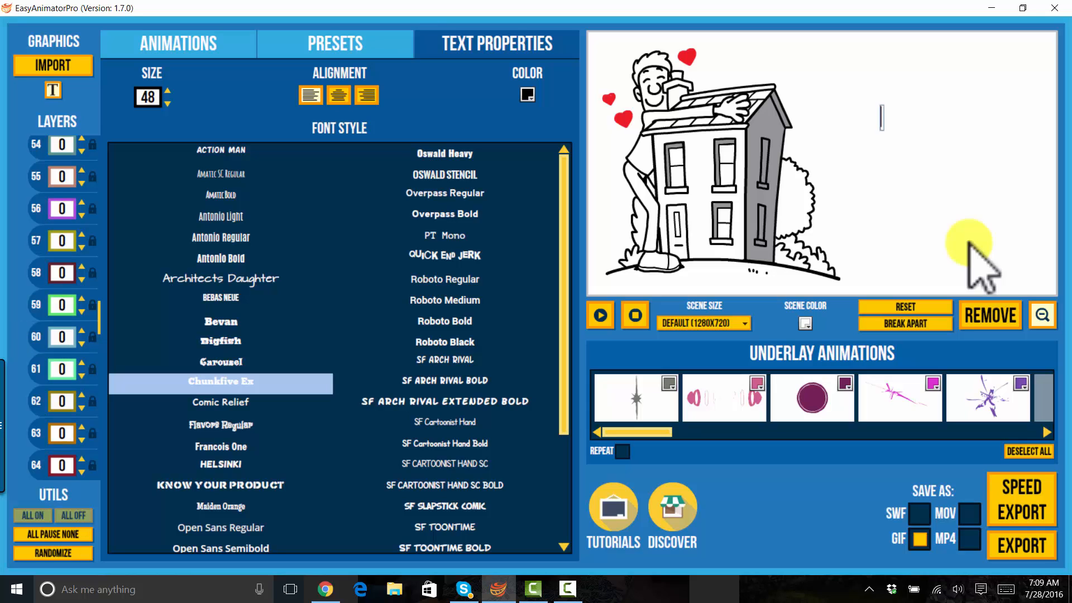
type("How To Create Su")
type("btle Image")
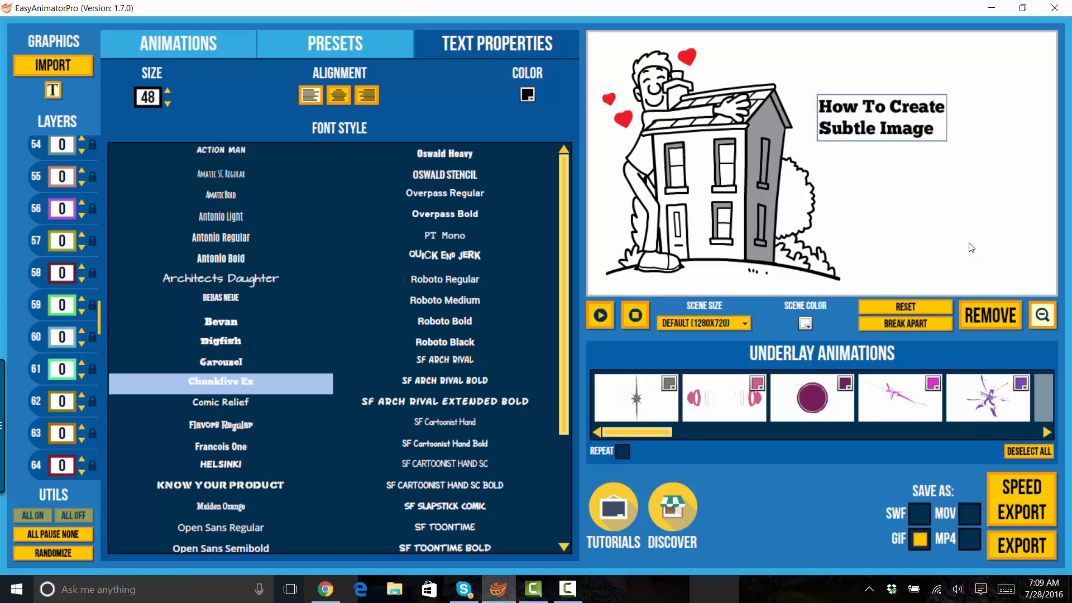
type(" Inimations Using Easy Animato")
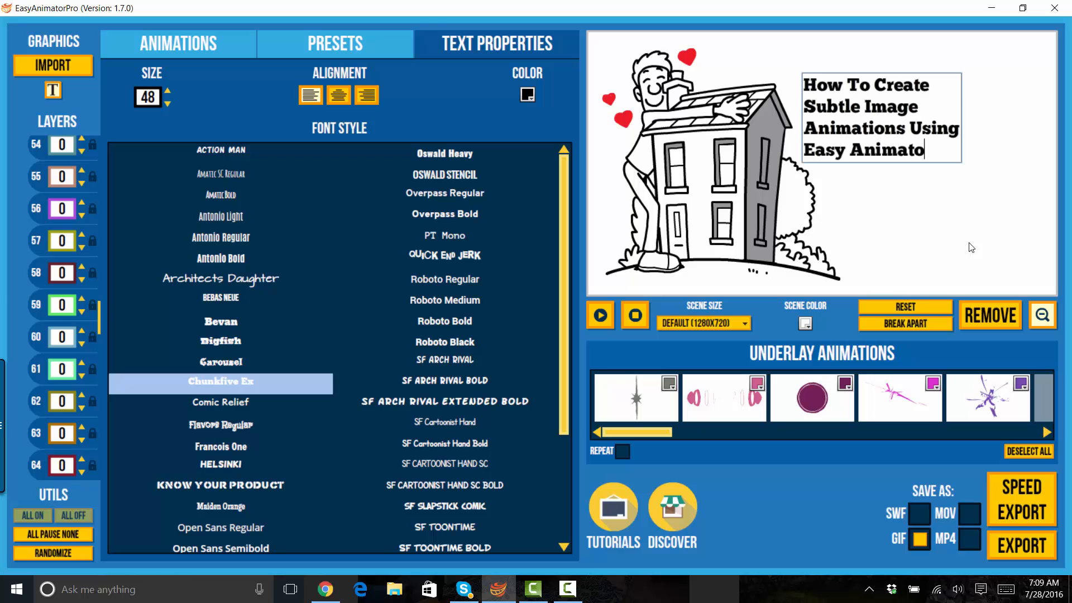
type("r Pro")
left_click(971, 248)
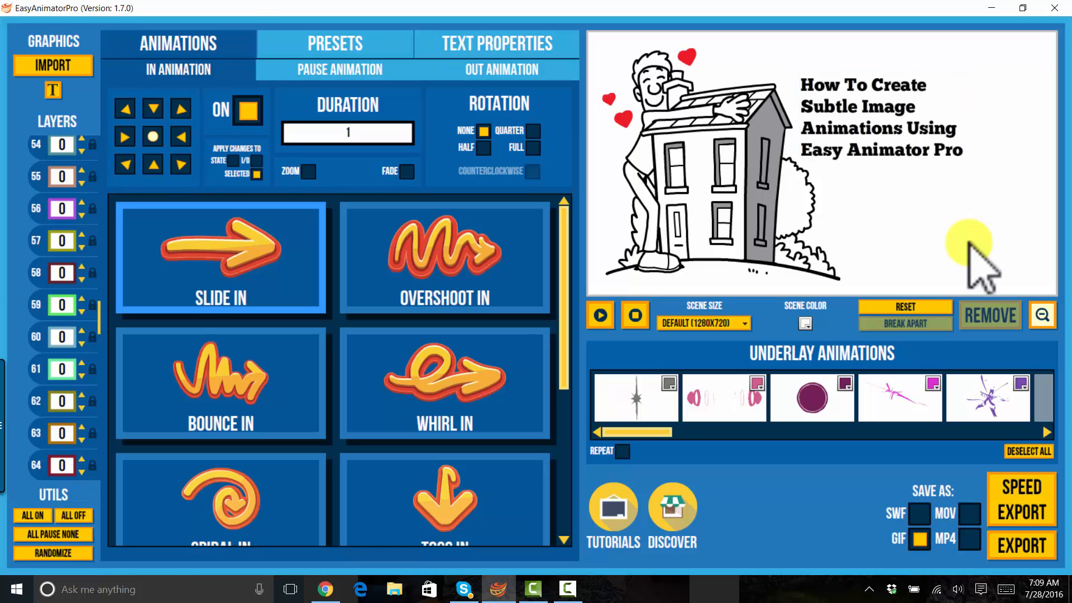
mouse_move(882, 117)
left_mouse_down()
mouse_move(938, 146)
mouse_move(933, 163)
left_mouse_up()
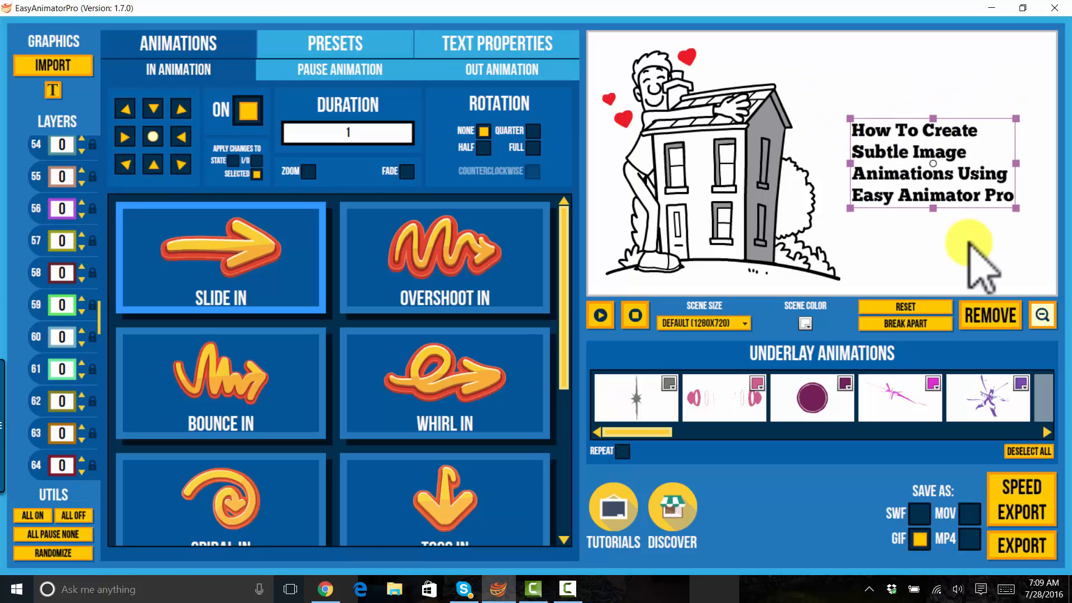
Step: Center-align the title text, enlarge it to size 67 and color it red (FF0000)
left_click(496, 44)
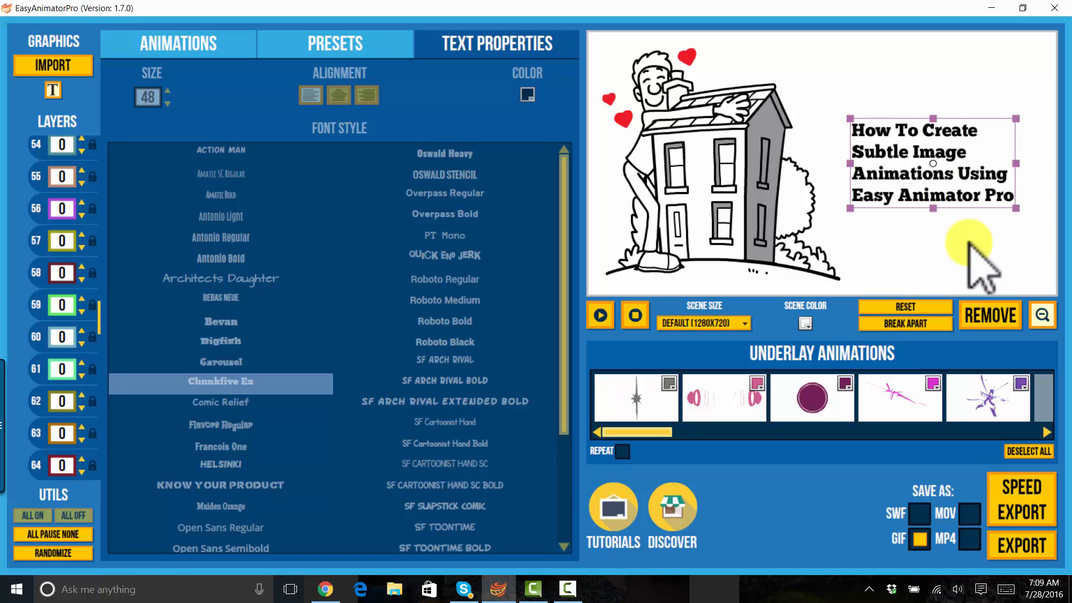
double_click(932, 163)
left_click(339, 96)
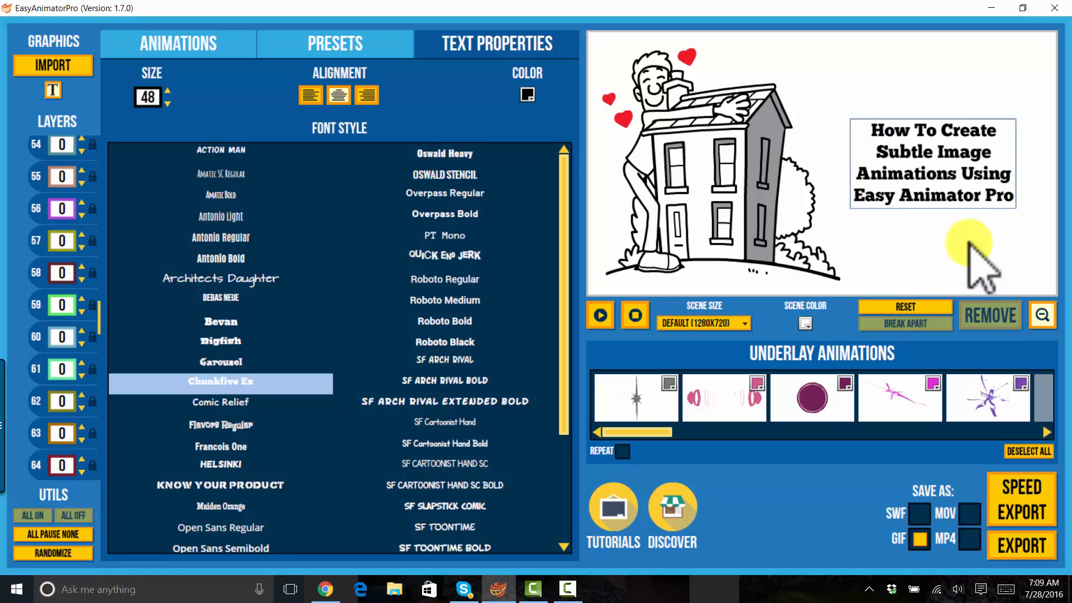
left_click(168, 91)
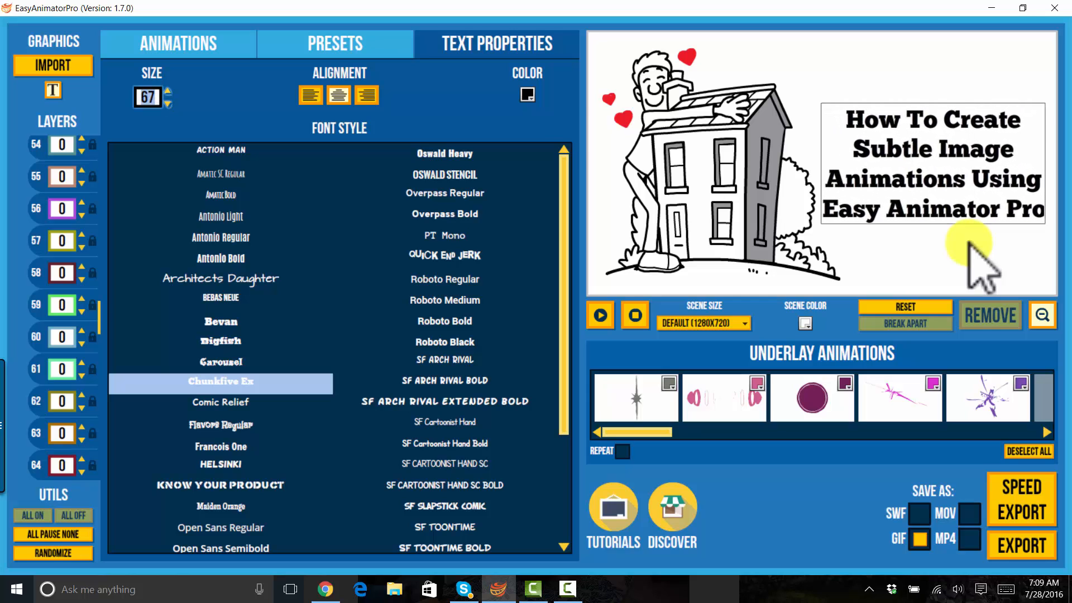
left_click(527, 95)
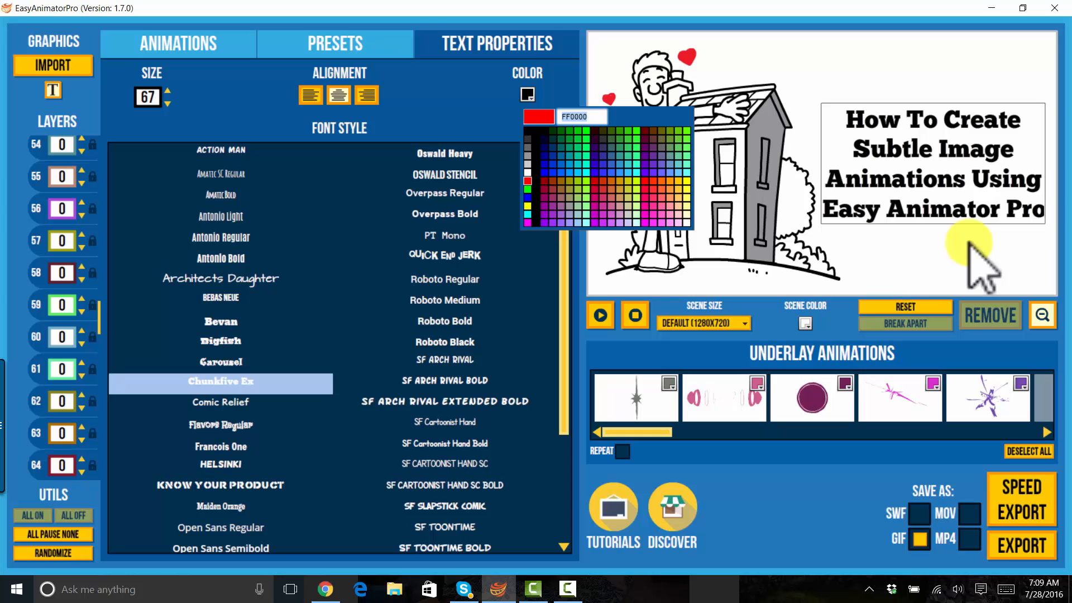
left_click(527, 180)
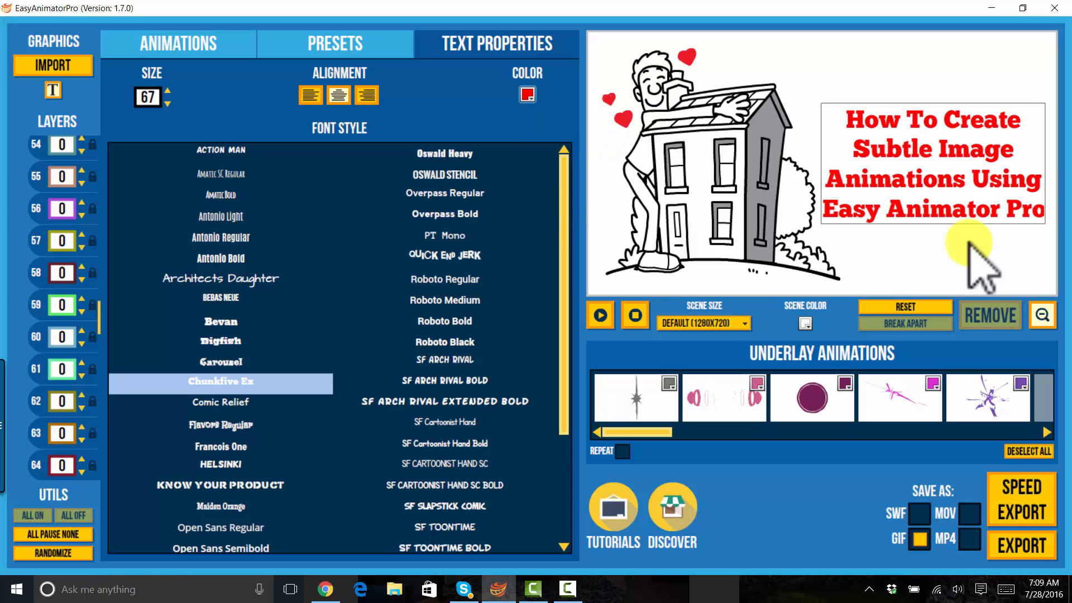
Step: Break the title text apart into separate lines
left_click(178, 43)
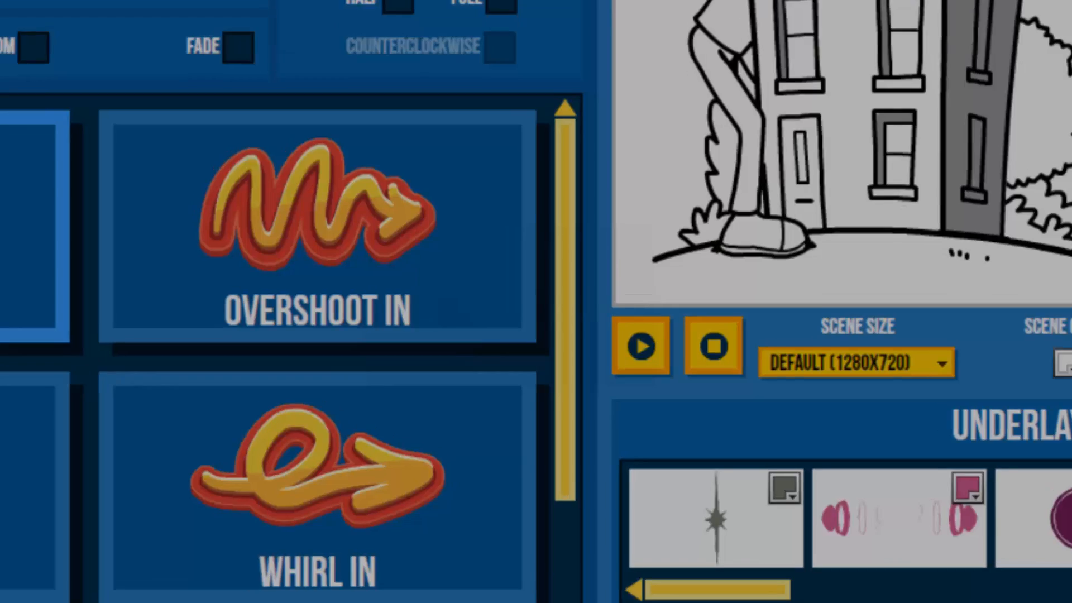
left_click(904, 323)
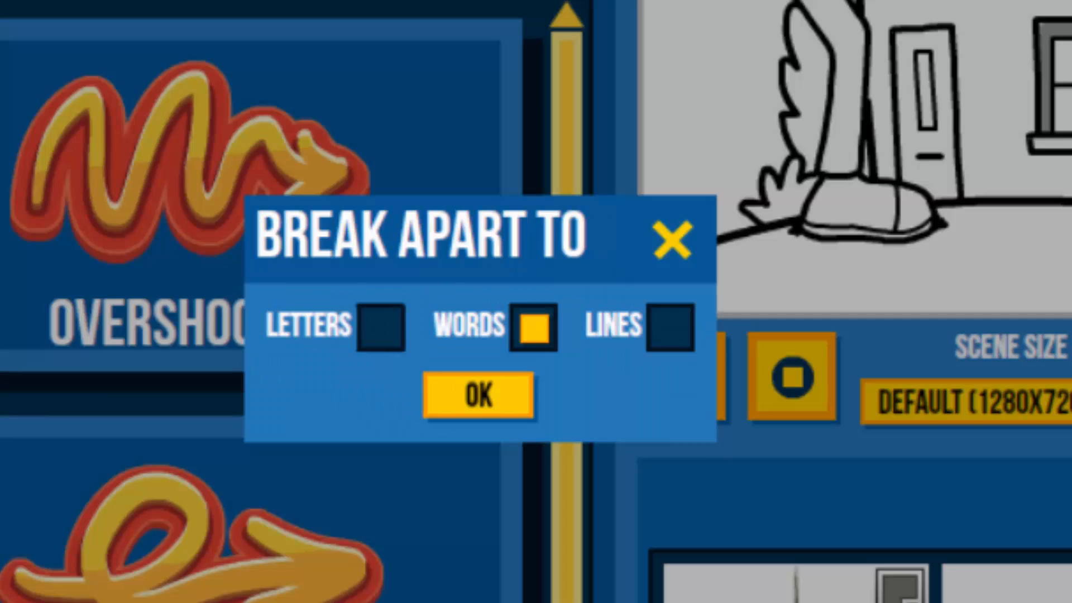
left_click(670, 327)
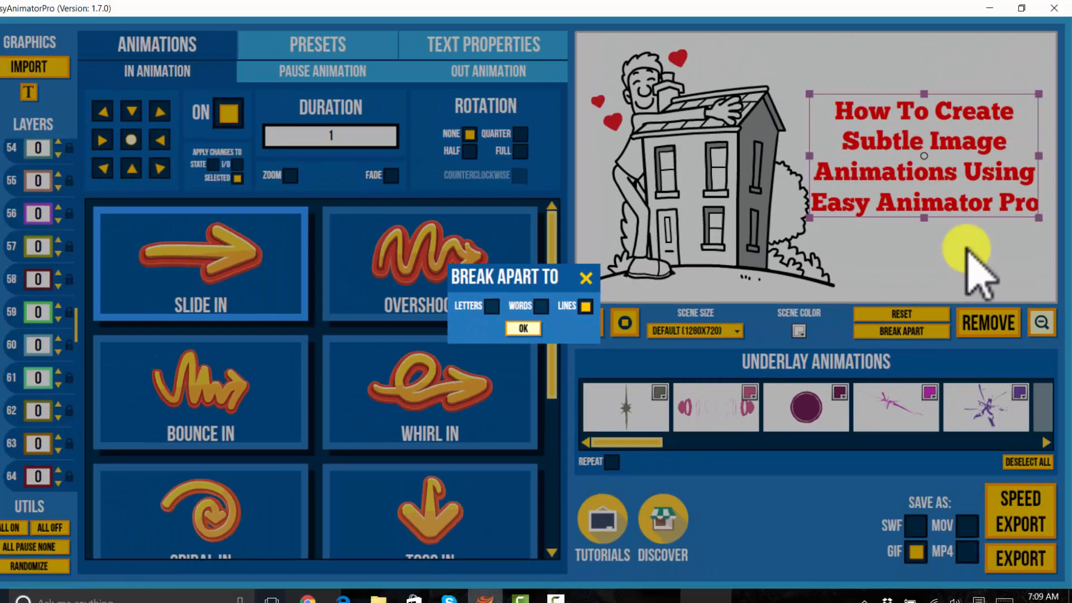
left_click(523, 329)
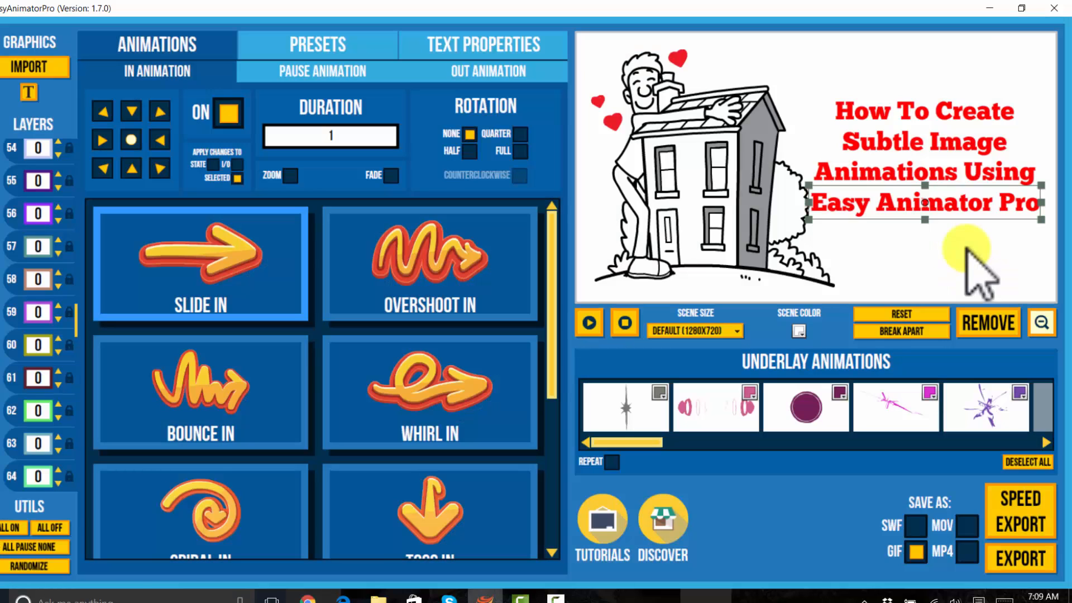
Step: Set the title lines' in animation to a duration of 3, with the first line using Overshoot In coming from the right
type("3")
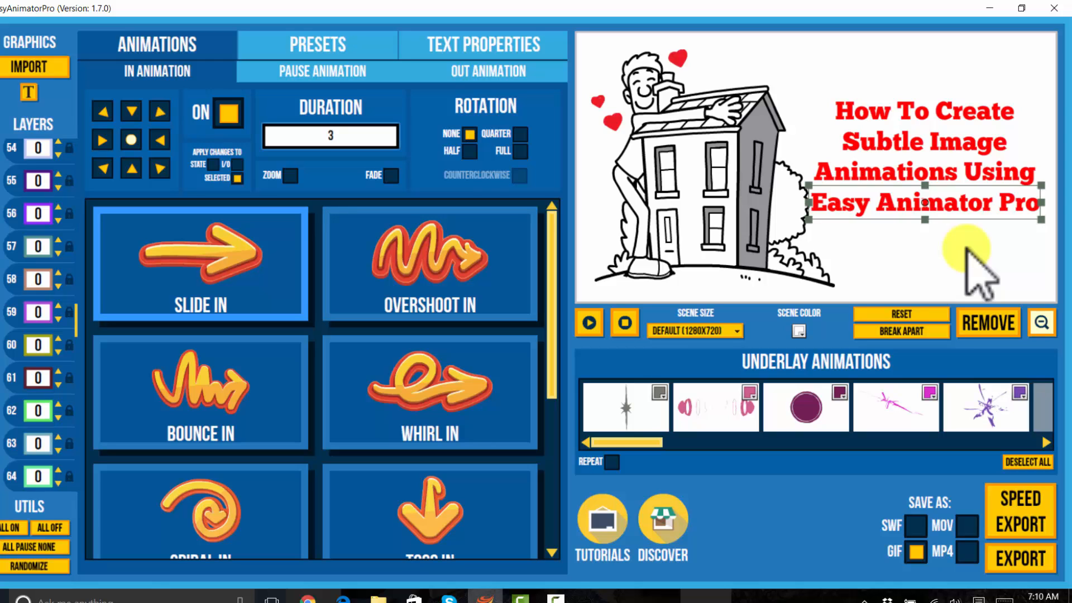
left_click(322, 72)
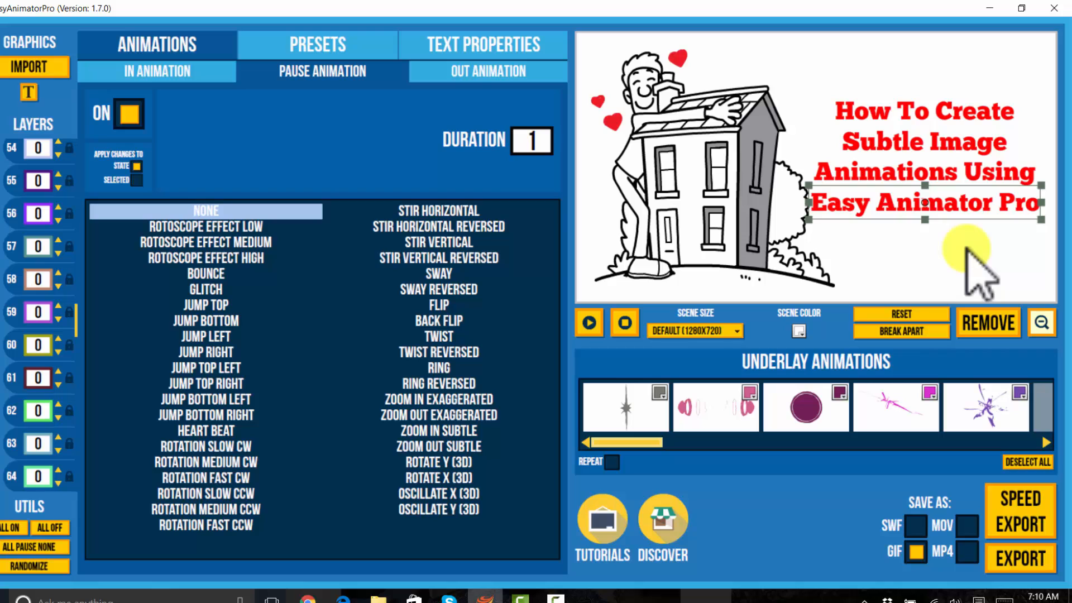
double_click(924, 111)
left_click(160, 140)
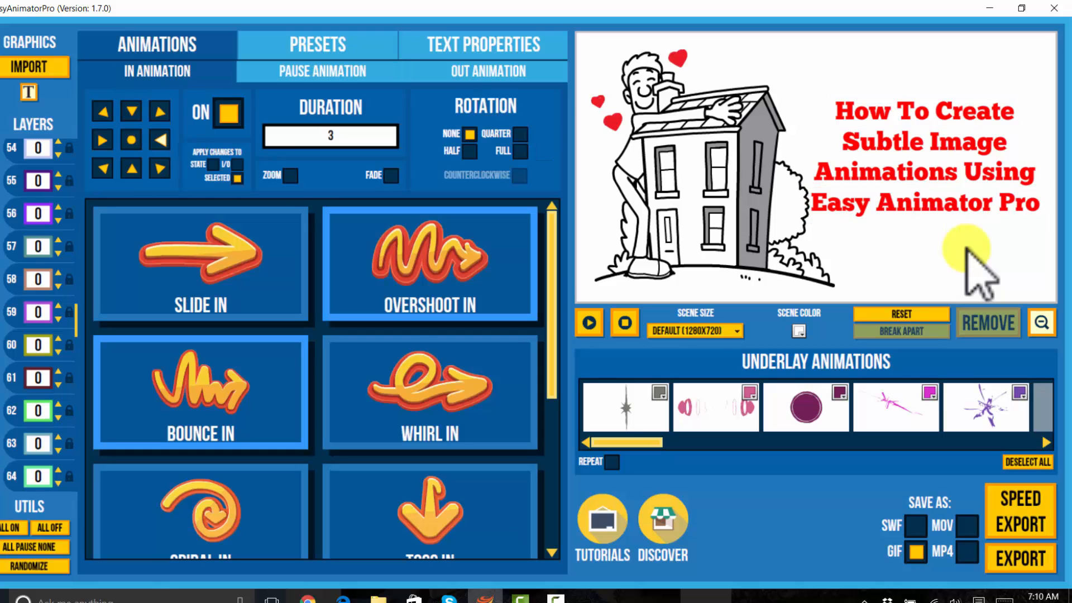
left_click(430, 263)
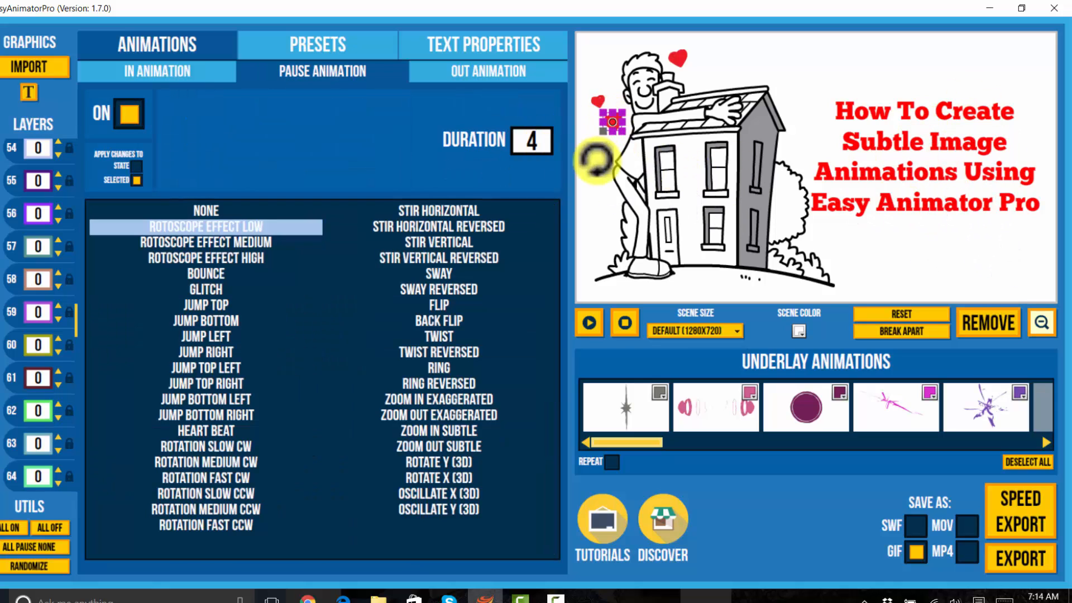
Step: Set the duration of the hearts' Rotoscope Effect Low pause animation to 5
left_click(593, 158)
left_click(612, 120)
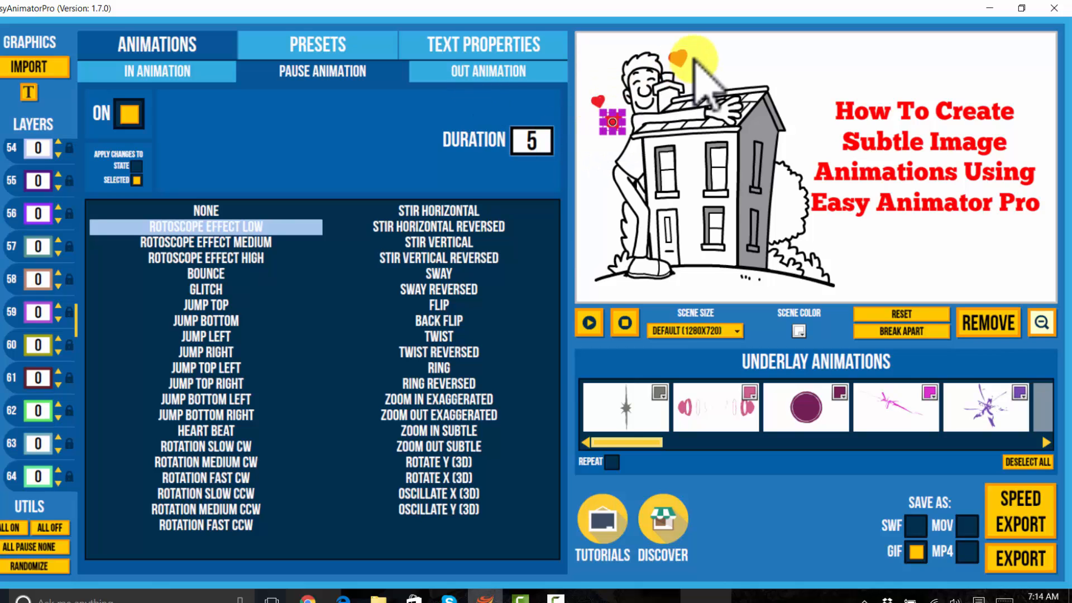
left_click(690, 59)
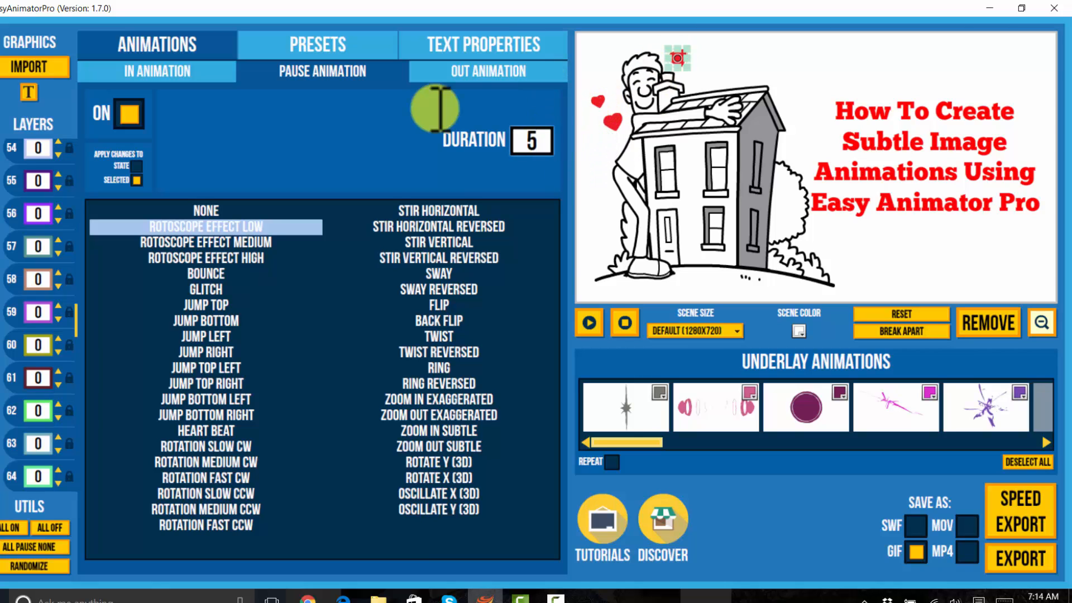
left_click(597, 102)
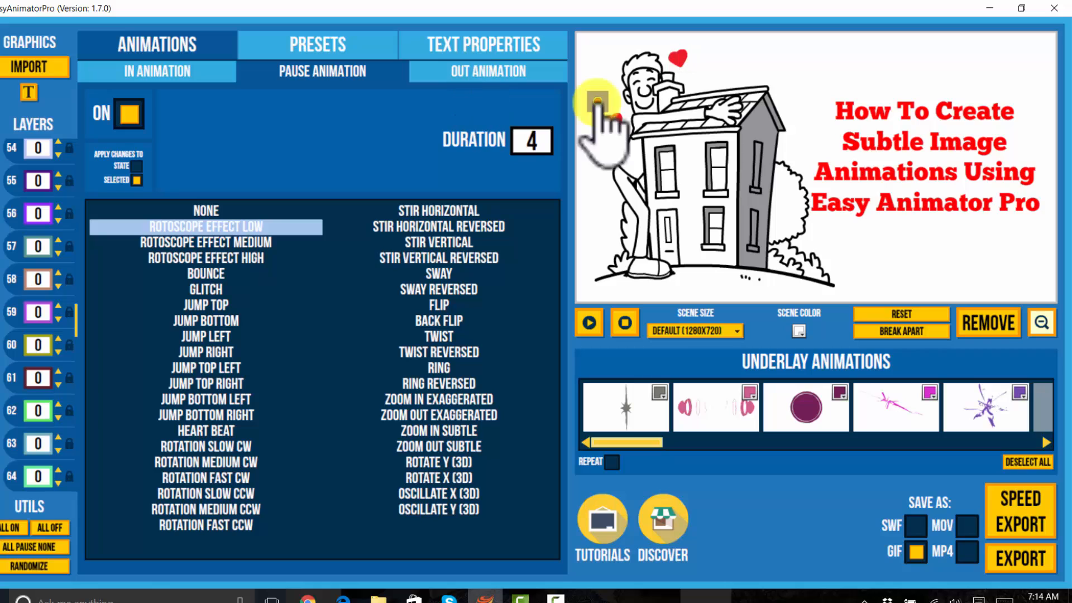
left_click(533, 140)
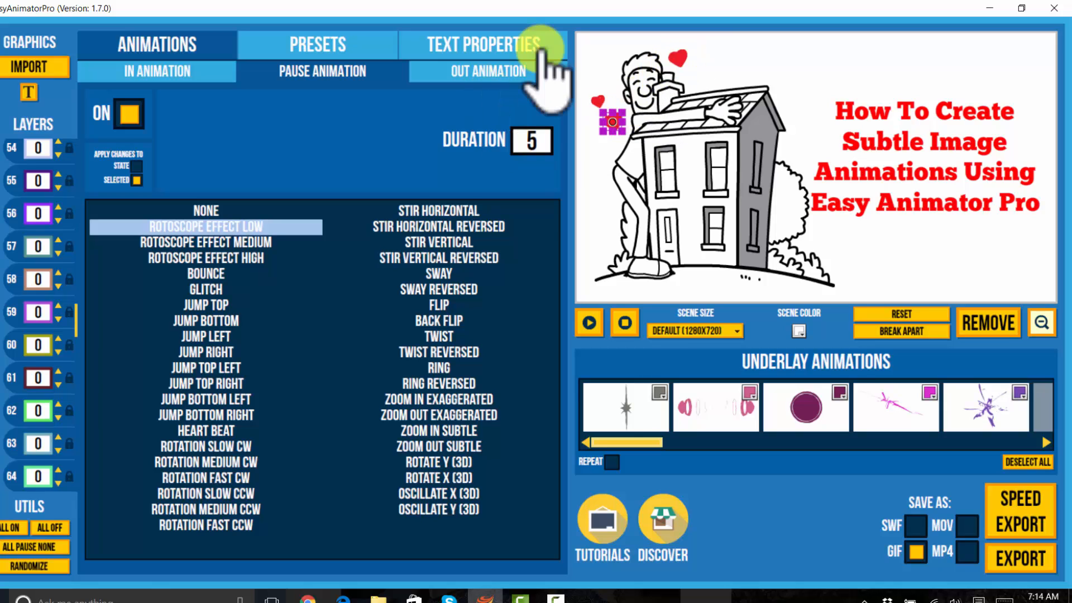
Step: Check the pause duration of the heart above the man's head and switch the save format from GIF to MP4
left_click(678, 58)
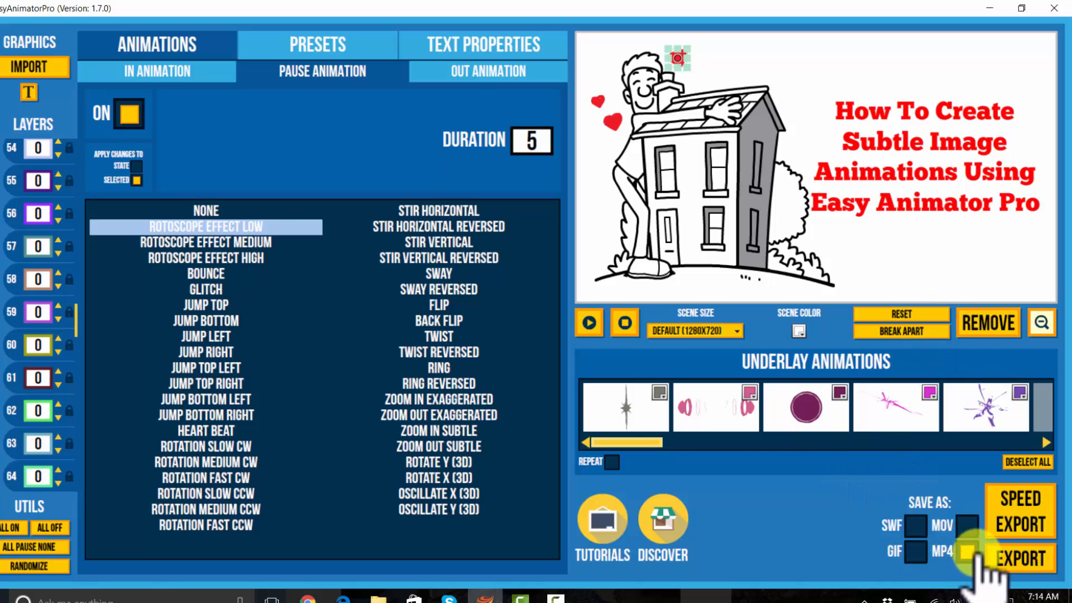
left_click(1022, 557)
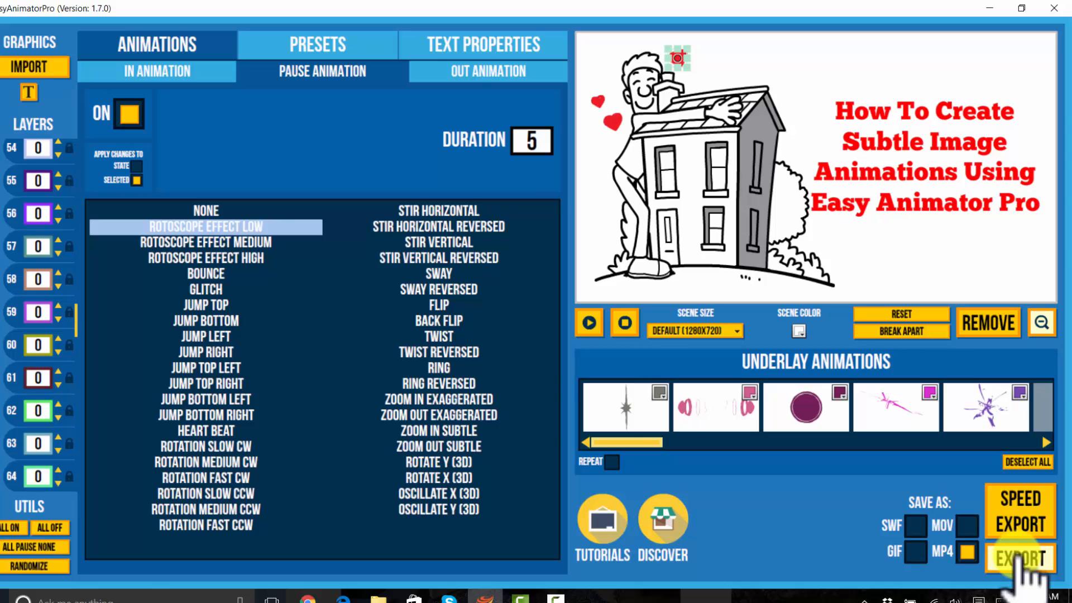
left_click(245, 274)
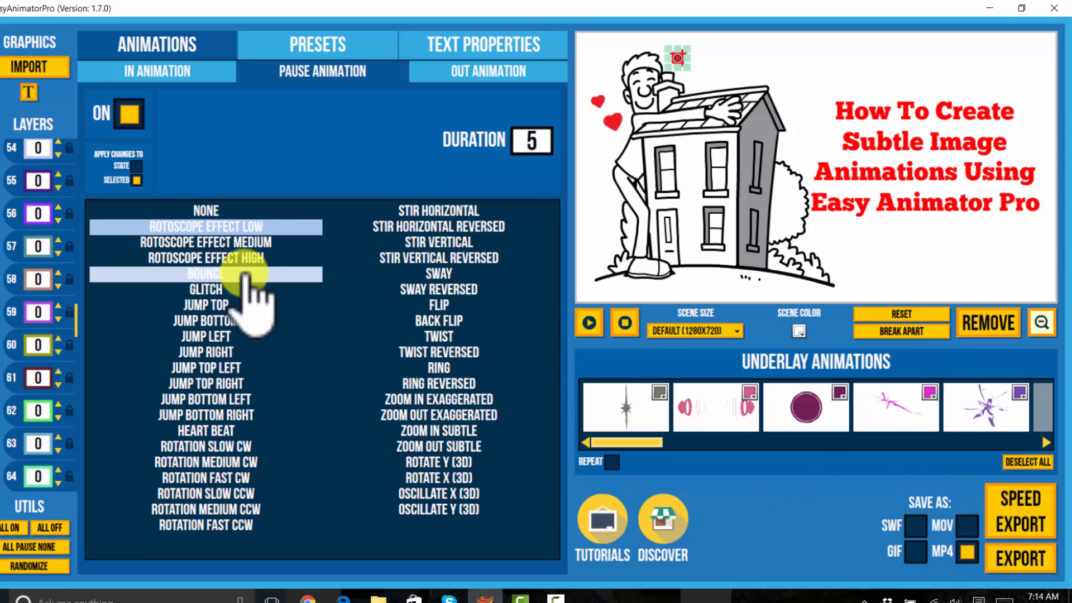
Step: Add a second text object below the title containing the author's full name
left_click(27, 67)
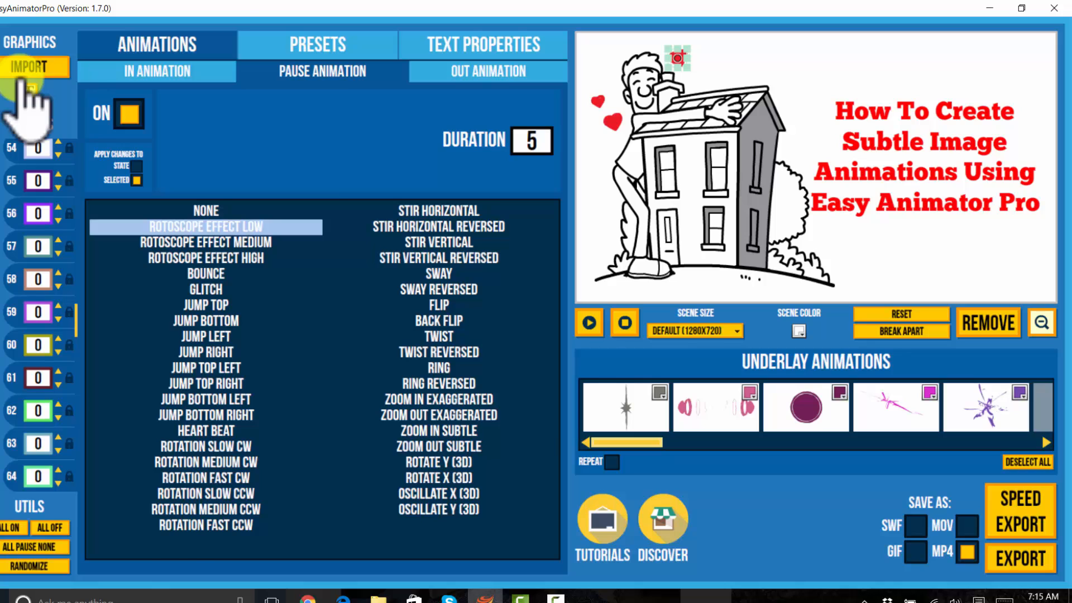
left_click(25, 88)
left_click(844, 269)
type("France")
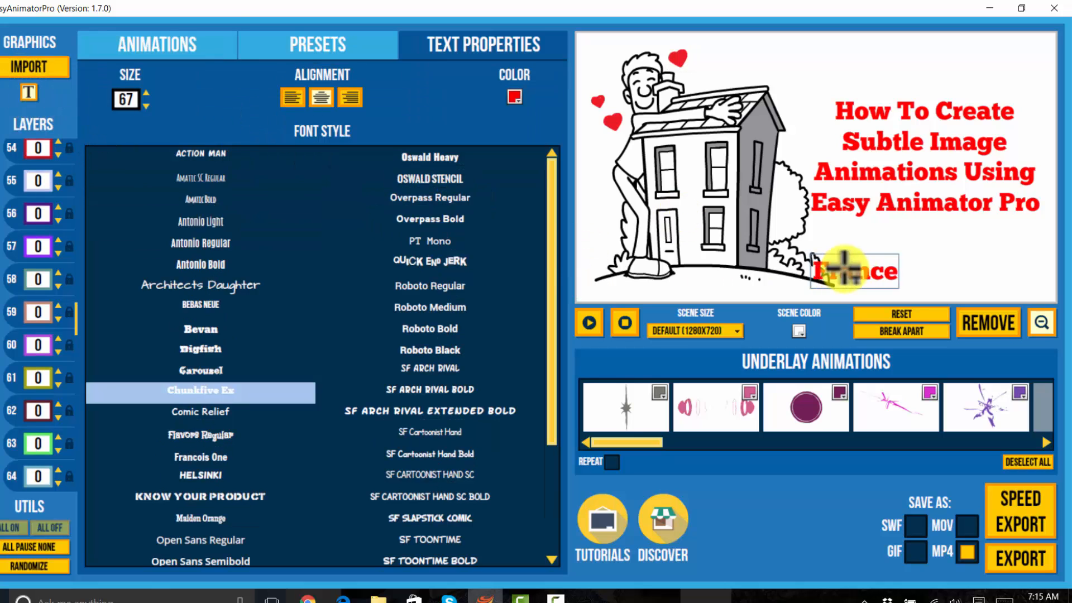
type("s Flynn Thorsen")
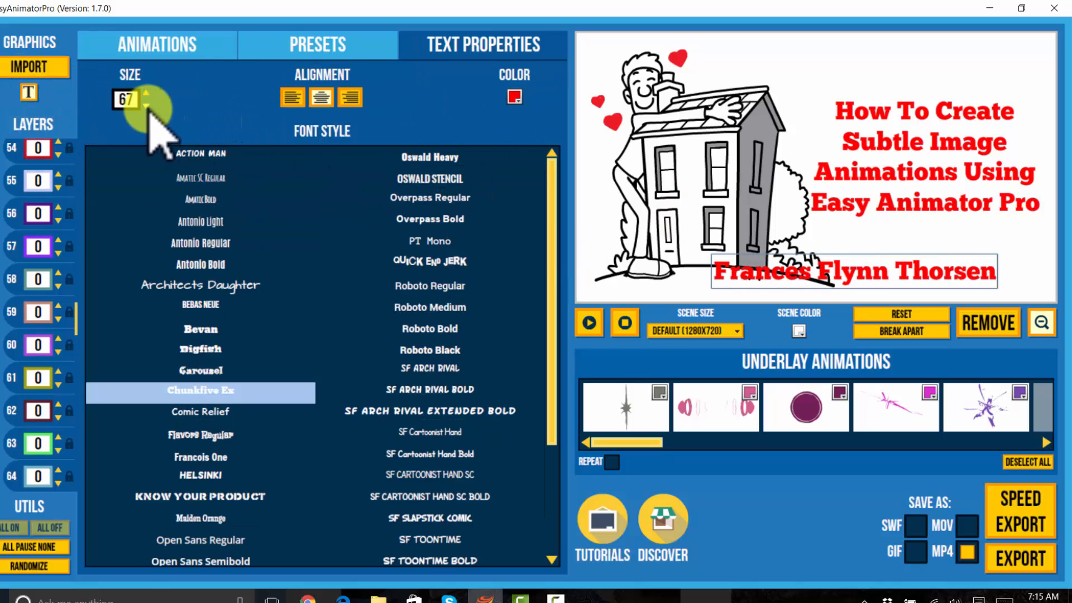
Step: Reduce the author name to size 39, color it black and move it beneath the title, clear of the bushes
left_click(146, 105)
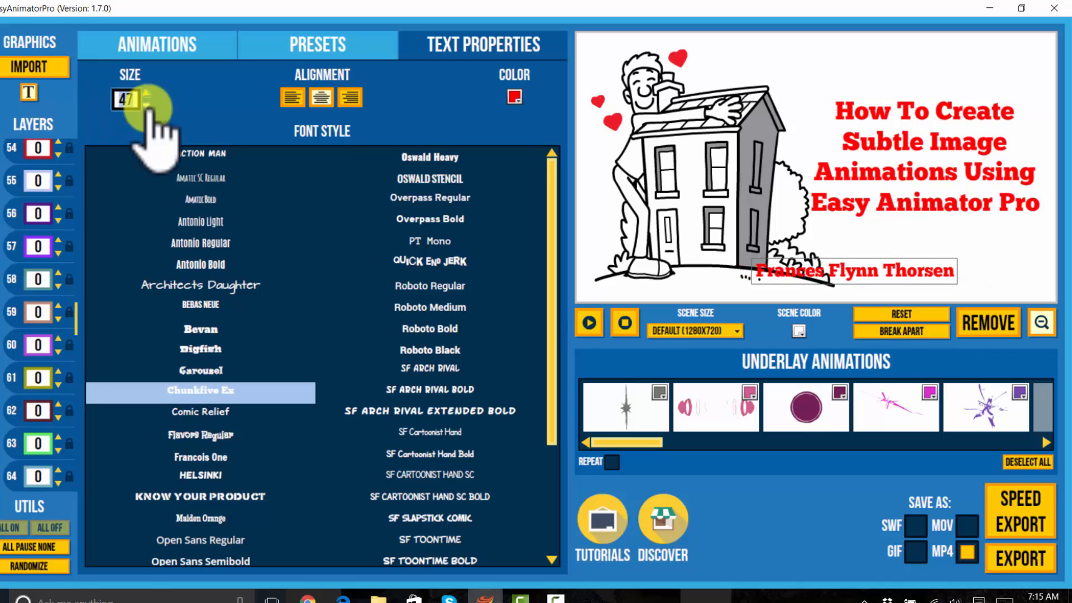
left_click(514, 97)
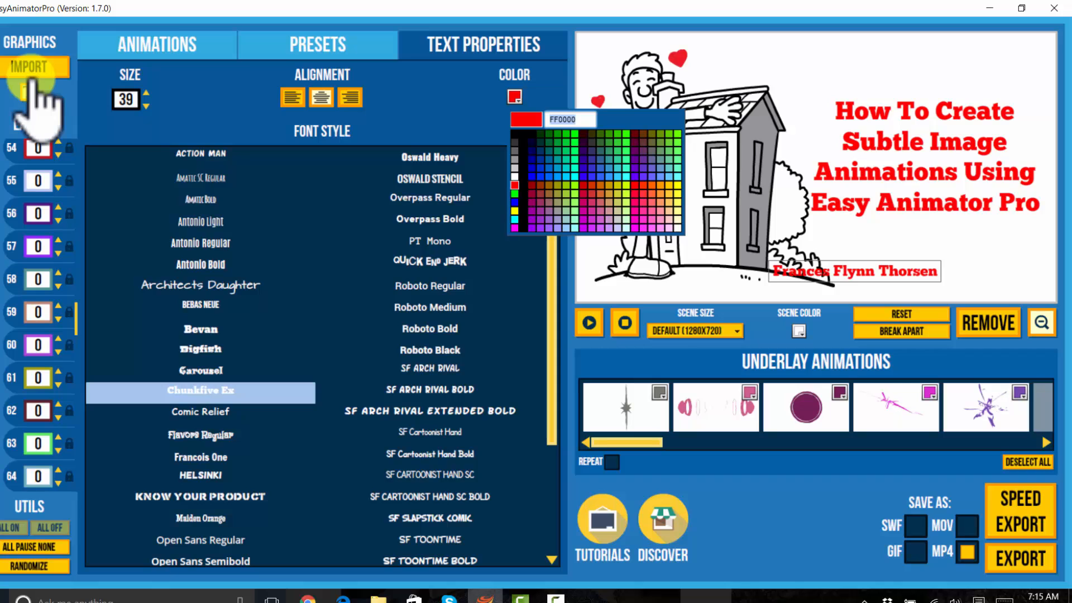
left_click(32, 81)
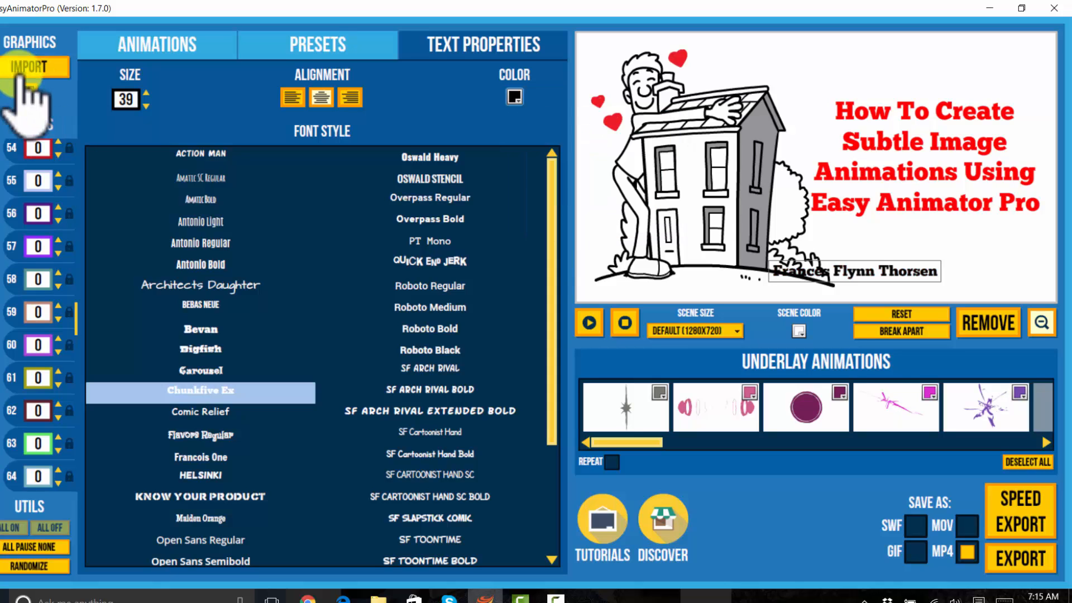
left_click(877, 262)
left_click(952, 269)
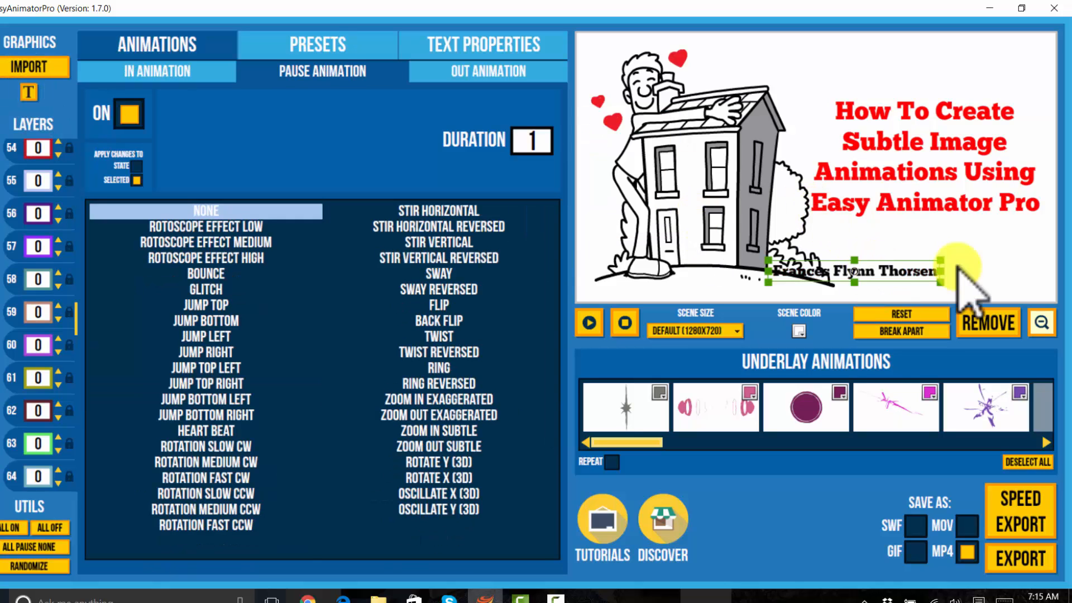
Step: Set the author name's in animation to Bounce In, entering from the left
left_click(159, 71)
left_click(240, 411)
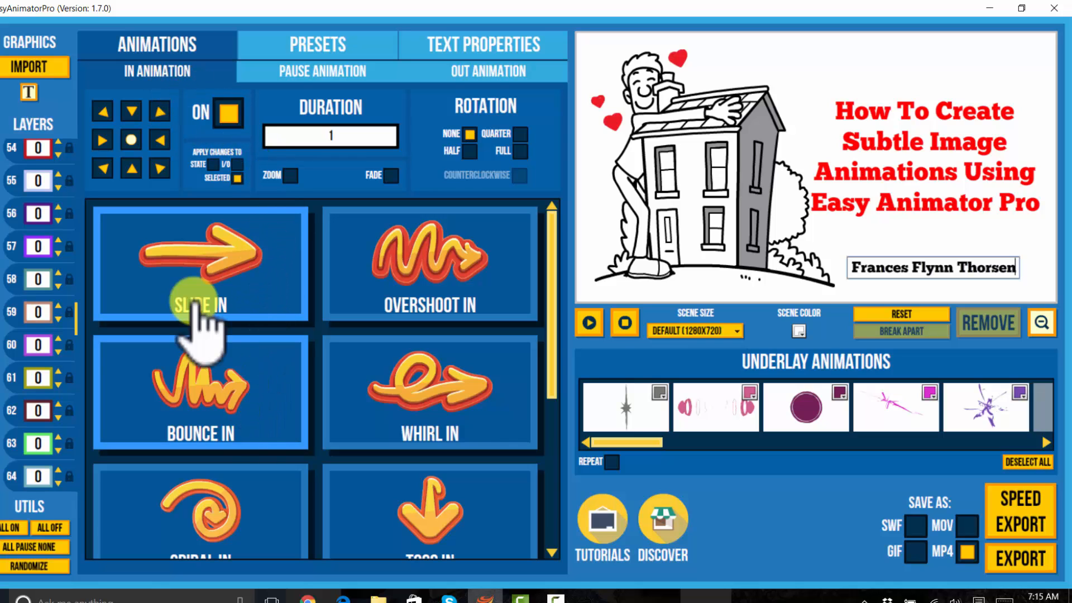
left_click(103, 138)
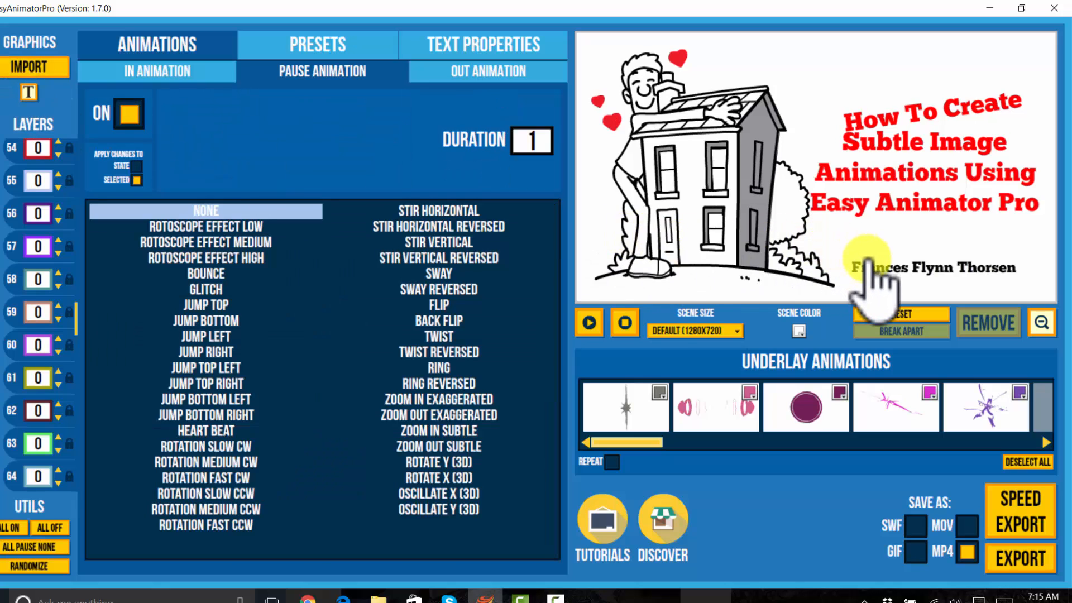
left_click(867, 262)
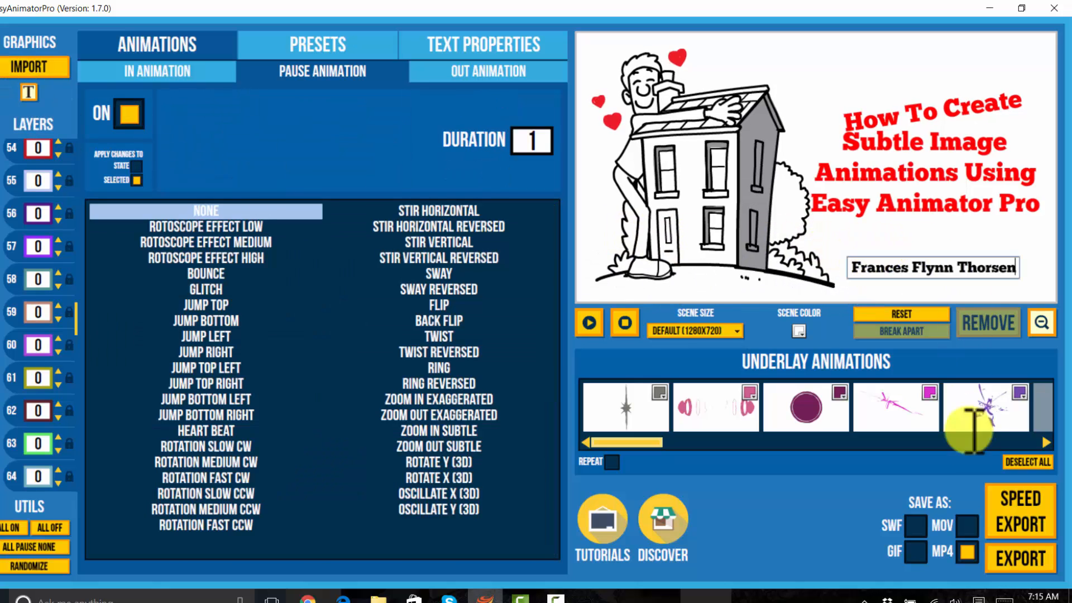